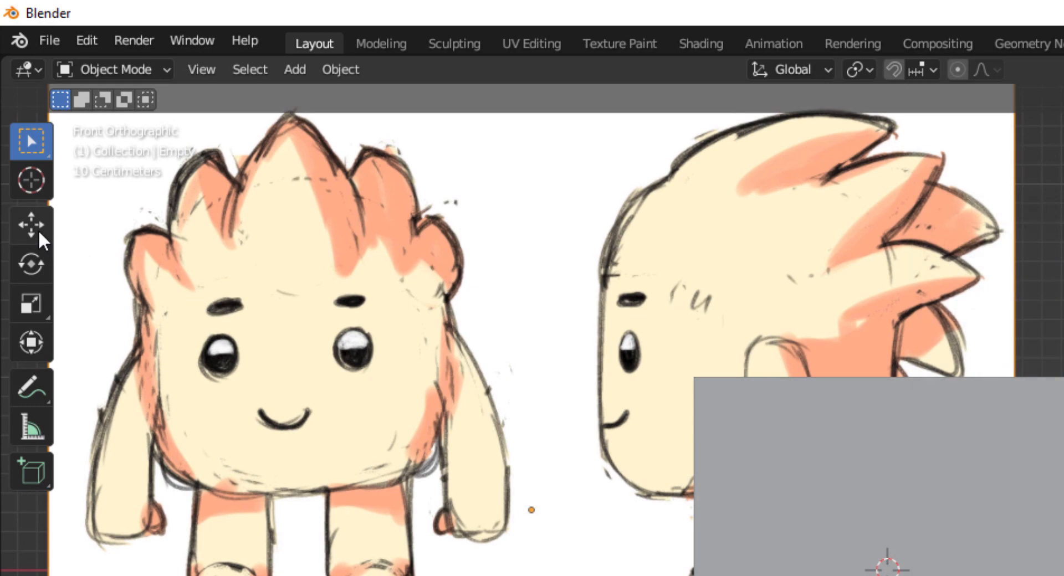
Step: Move the reference image to about X 1.16 m and Z -1.02 m, centring the front-view drawing on the cube
left_click(37, 229)
key("g")
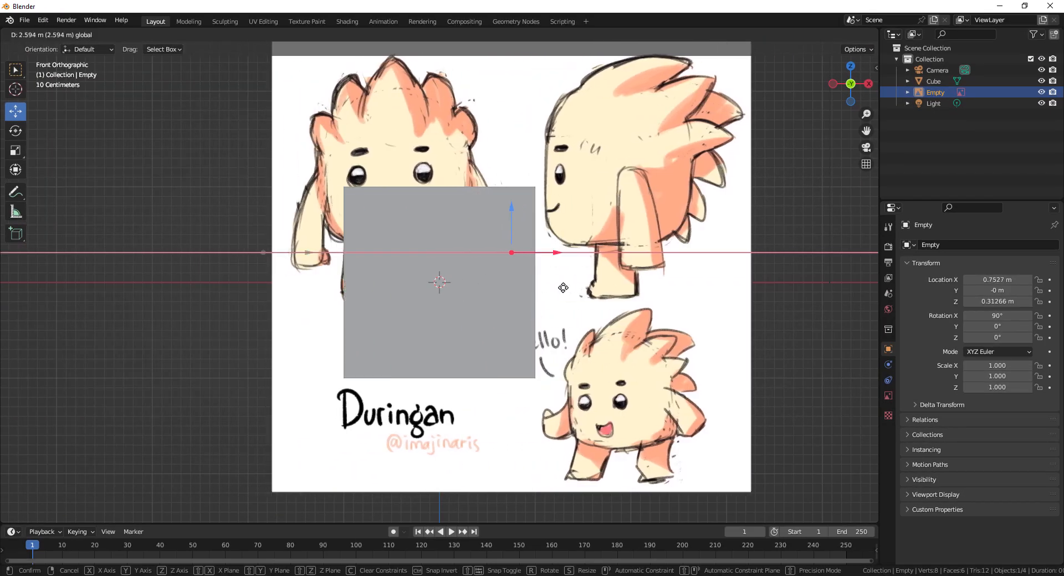
left_click(597, 291)
left_click_drag(552, 222, 561, 340)
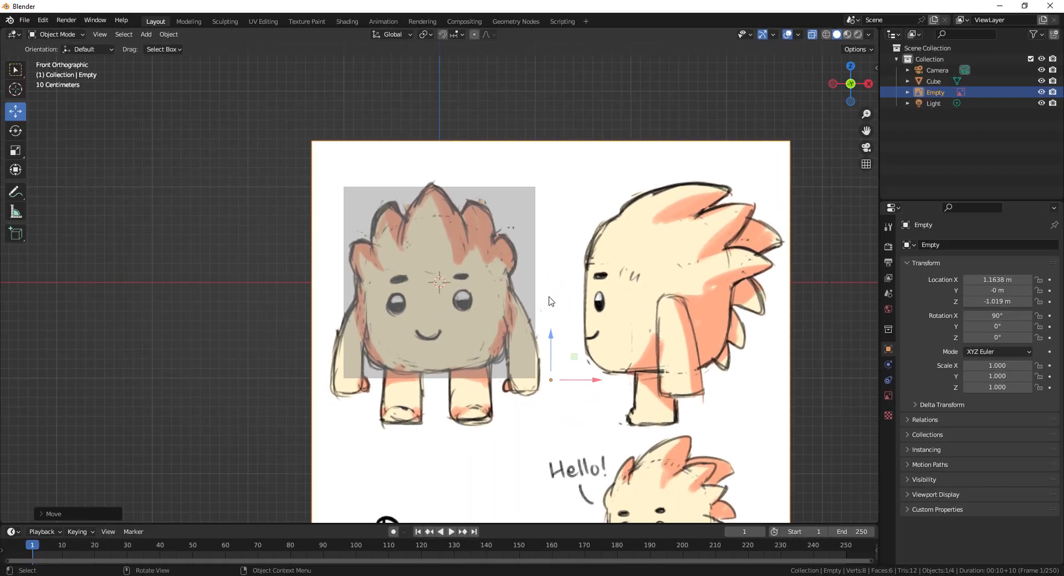
Step: Duplicate the reference image and rotate the copy 90° about the global Z axis
mouse_move(861, 102)
left_mouse_down()
mouse_move(834, 123)
mouse_move(856, 98)
left_mouse_up()
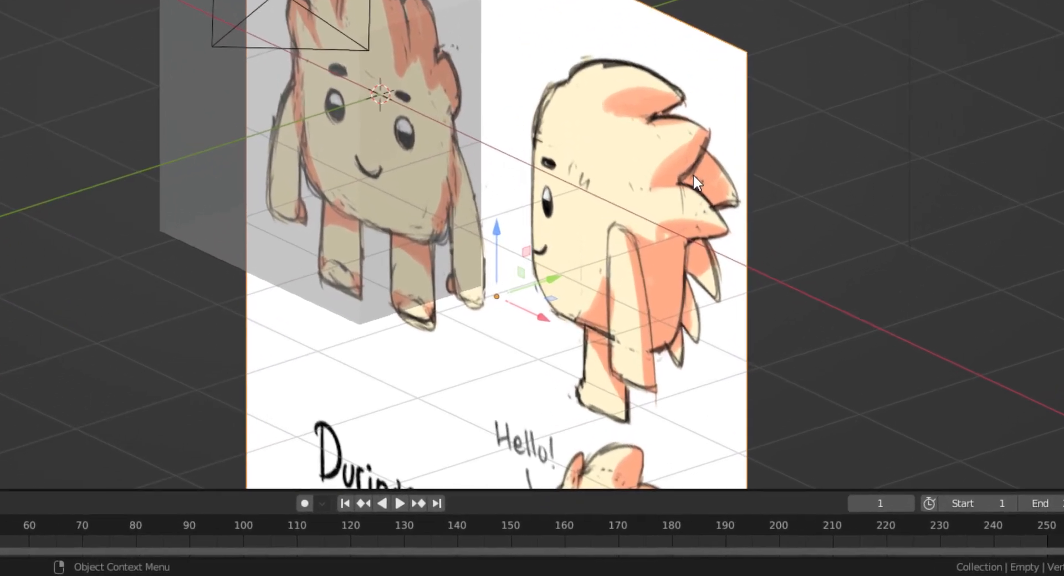
right_click(650, 281)
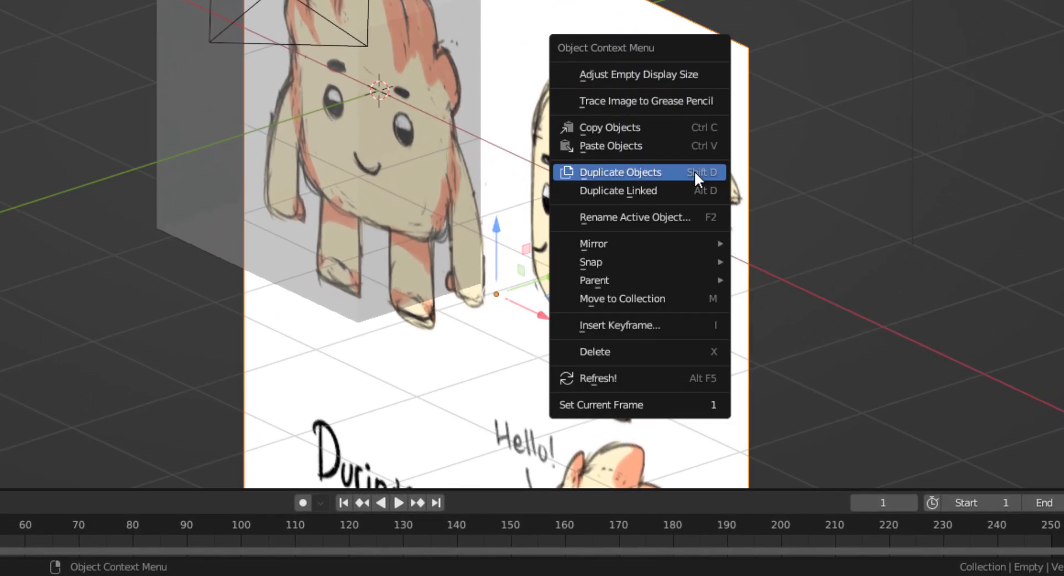
left_click(694, 170)
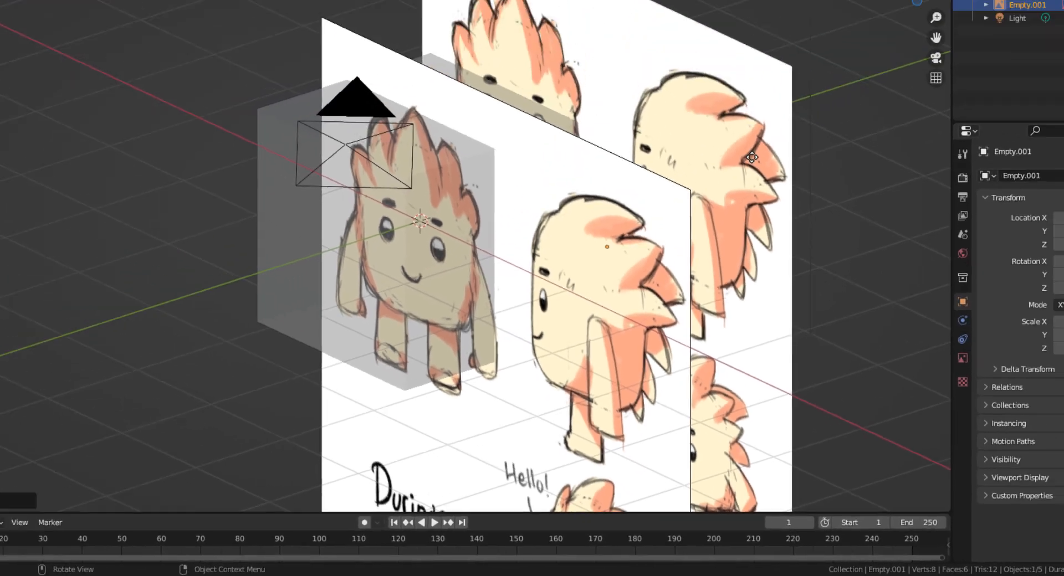
key("r")
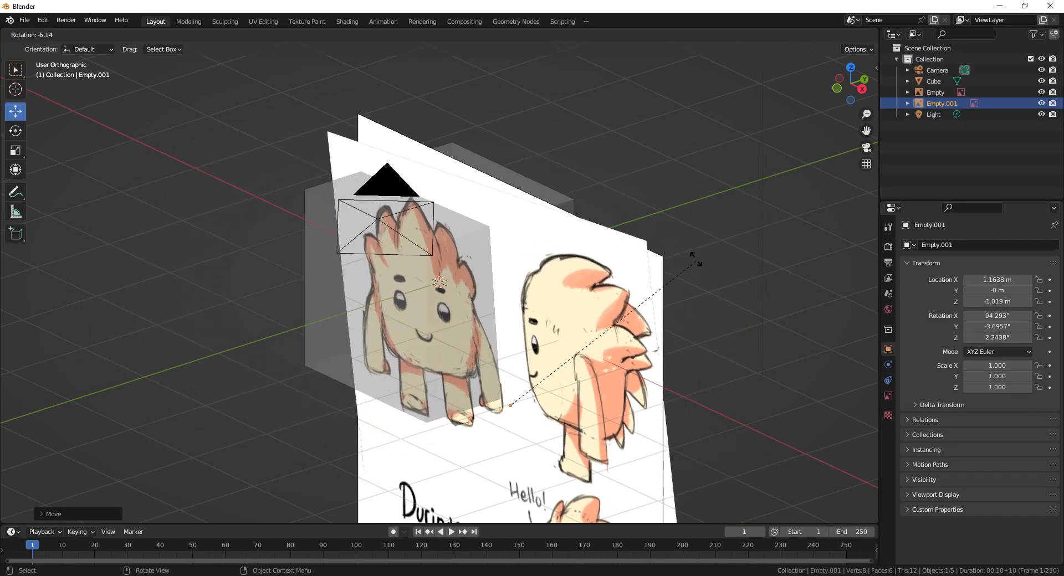
key("z")
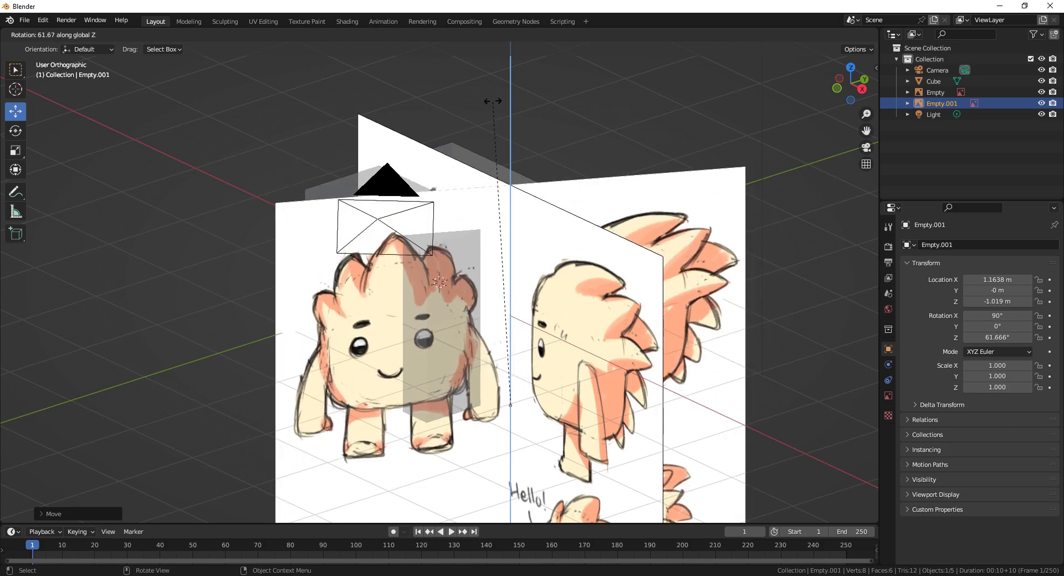
type("90")
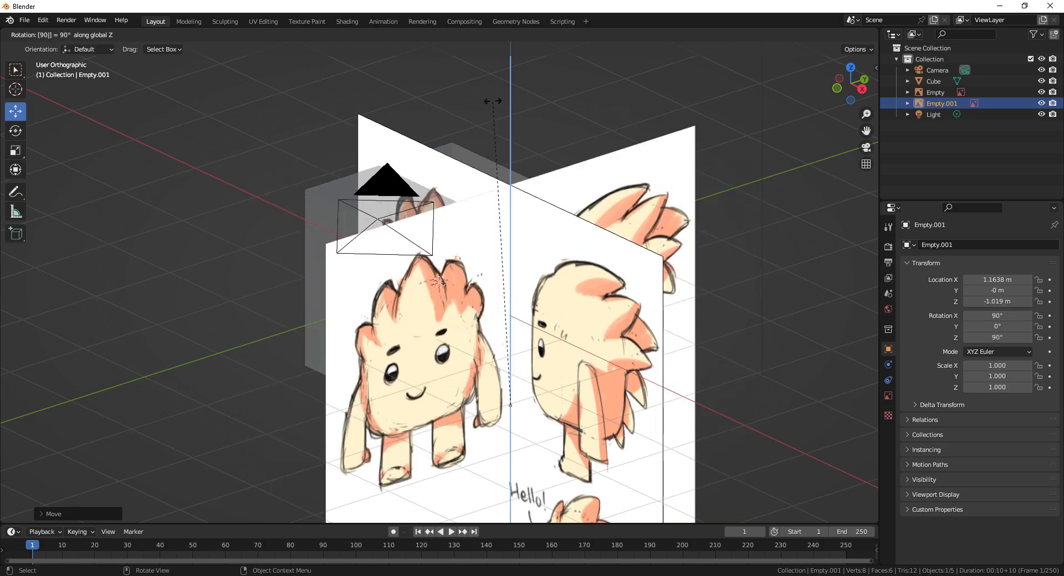
key("Return")
Step: Move the rotated image copy to about X -1.30 m and Y -1.15 m, lining its side-view drawing up with the cube
left_click_drag(538, 417, 390, 335)
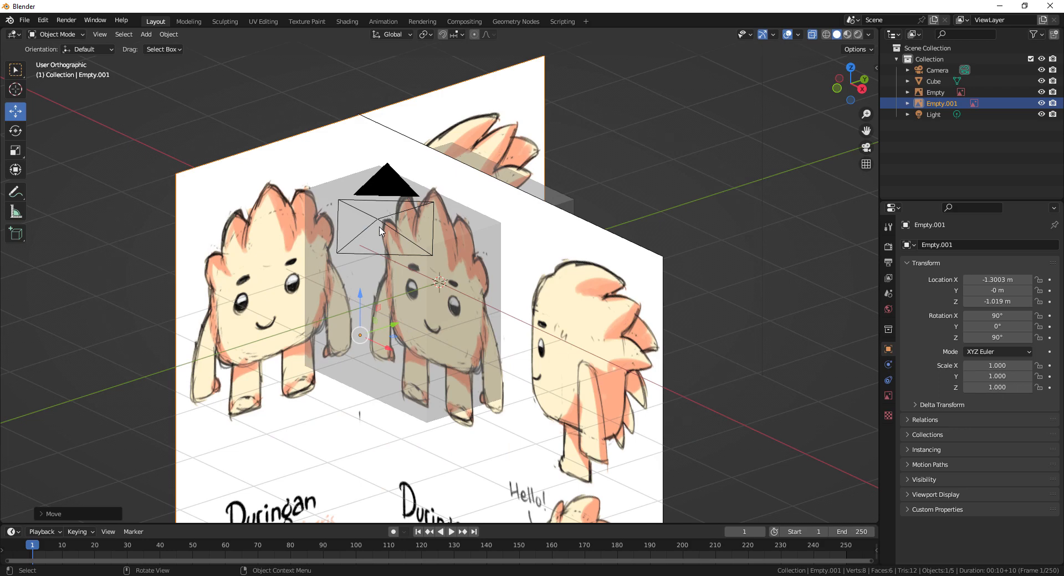
left_click(862, 91)
left_click_drag(484, 388, 374, 389)
left_click(833, 84)
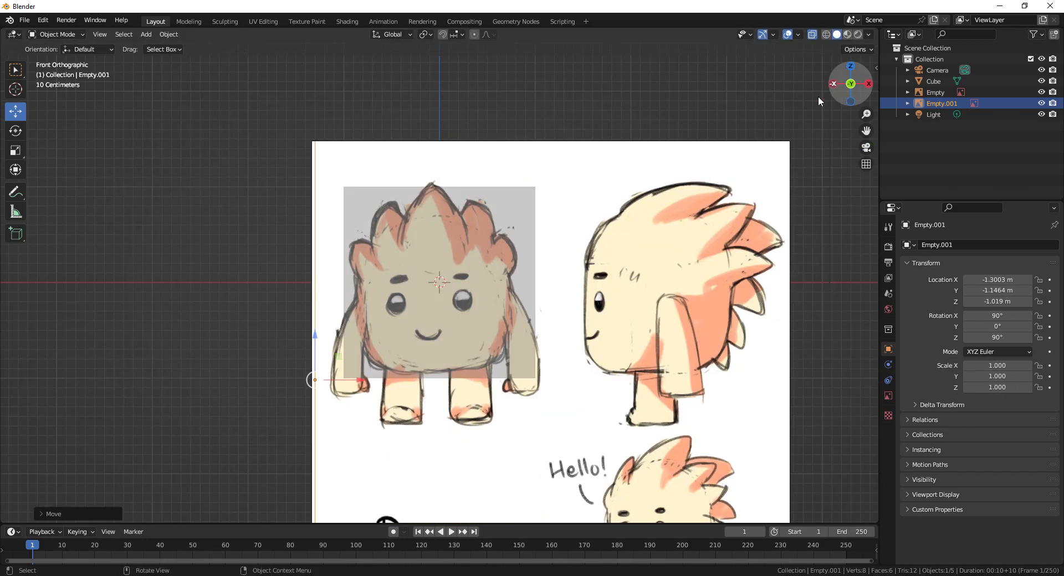
Step: Subdivide the whole cube in Edit Mode with 3 cuts and a smoothness of 1.000
left_click(468, 300)
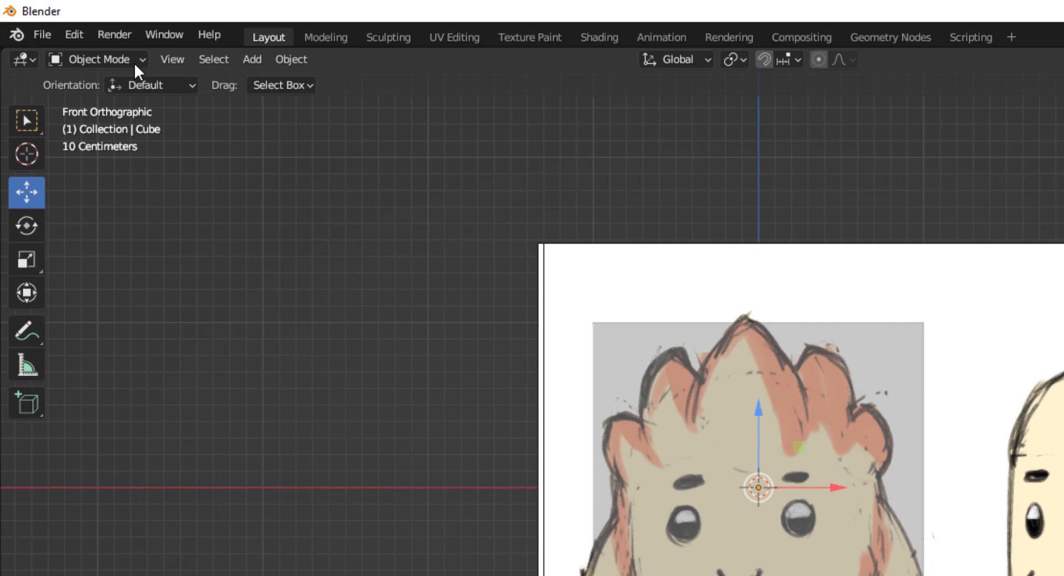
left_click(71, 34)
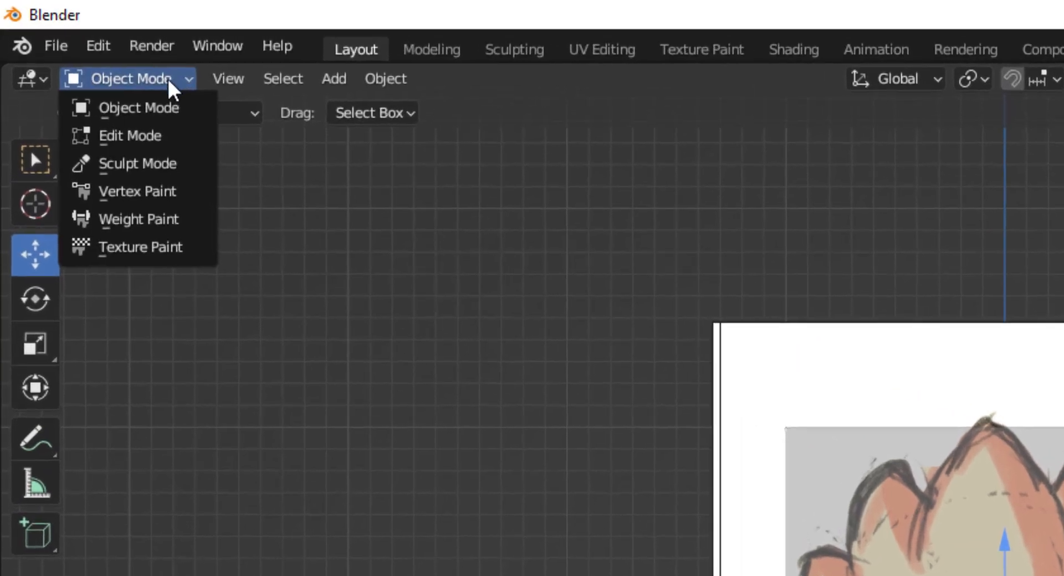
left_click(154, 140)
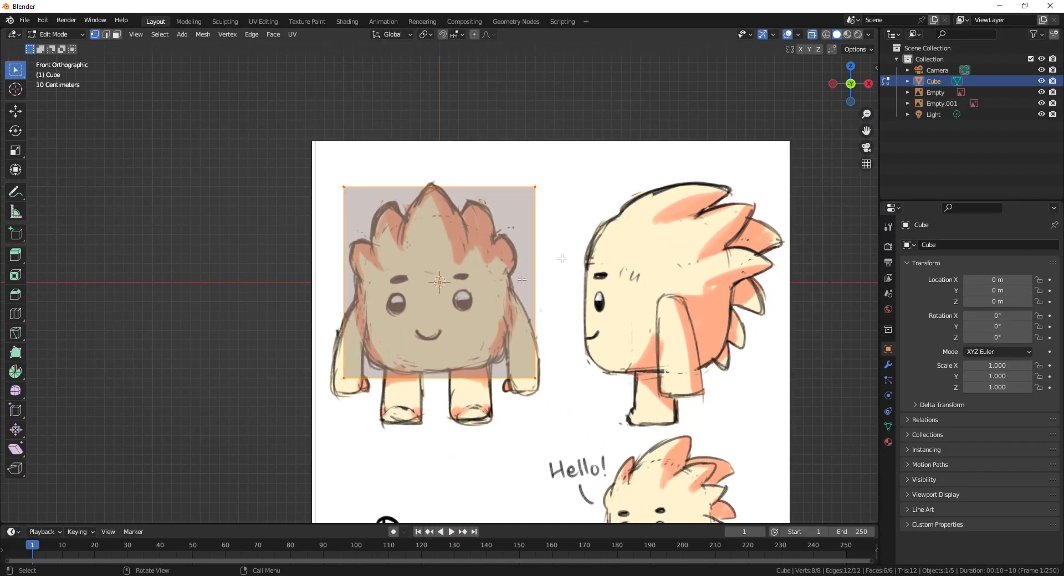
right_click(592, 196)
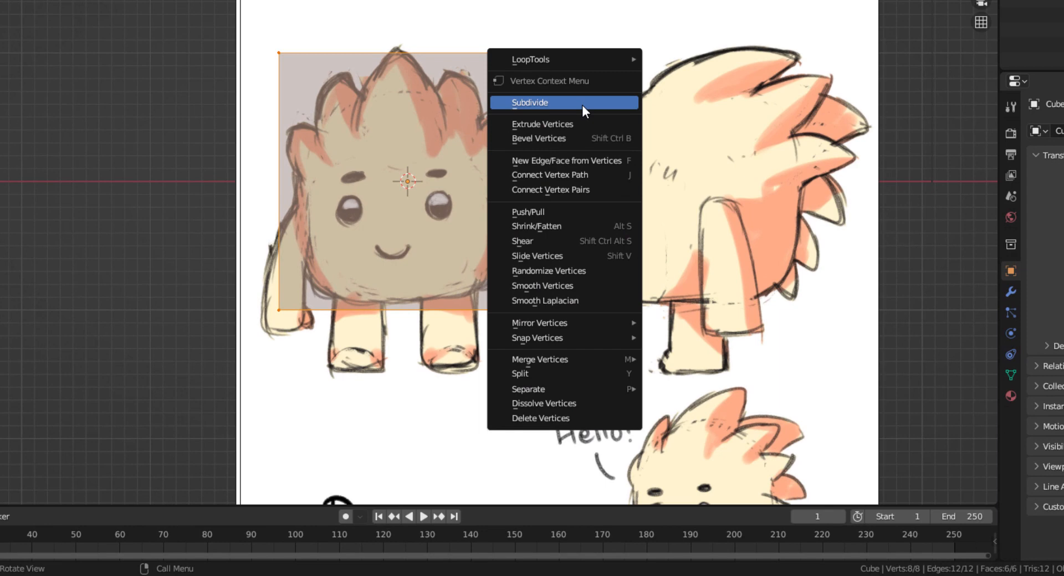
left_click(582, 129)
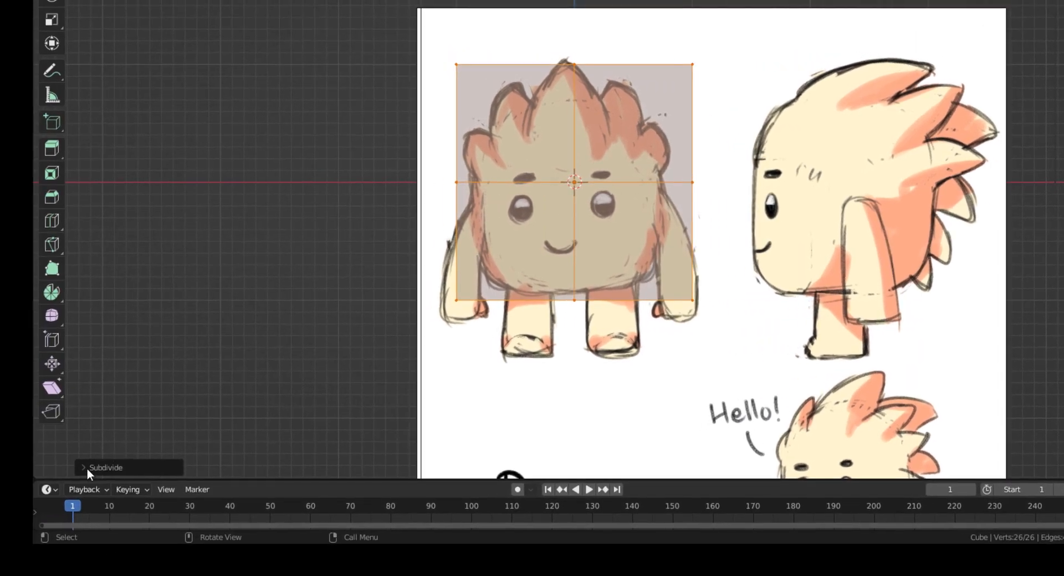
left_click(89, 467)
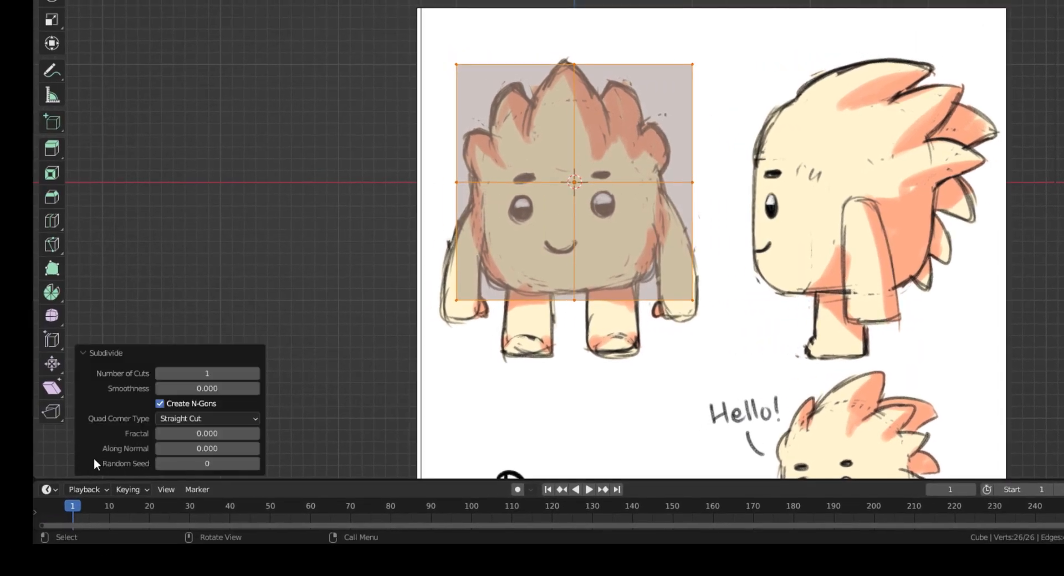
left_click_drag(255, 372, 290, 372)
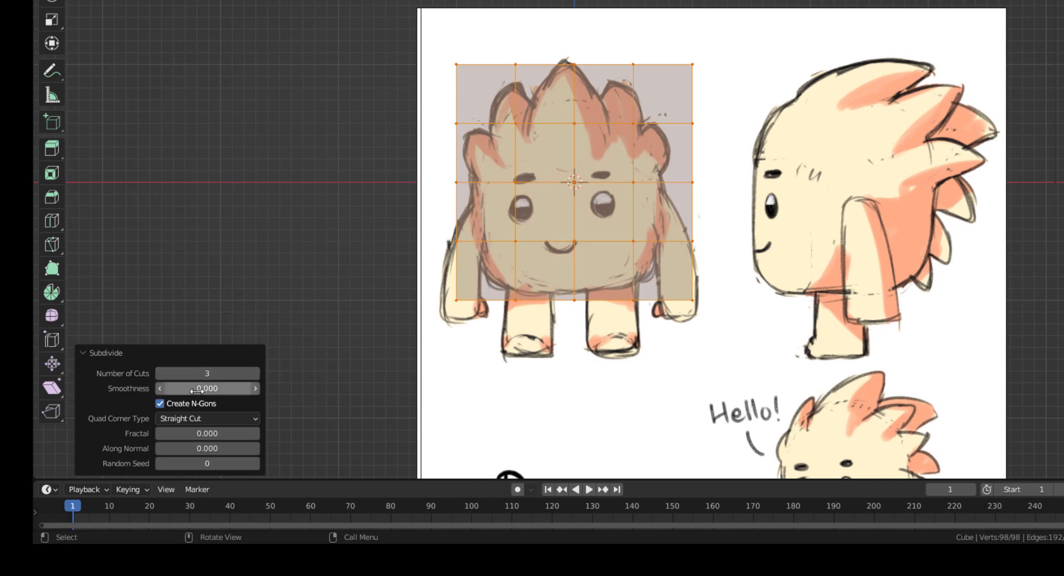
left_click_drag(197, 390, 232, 399)
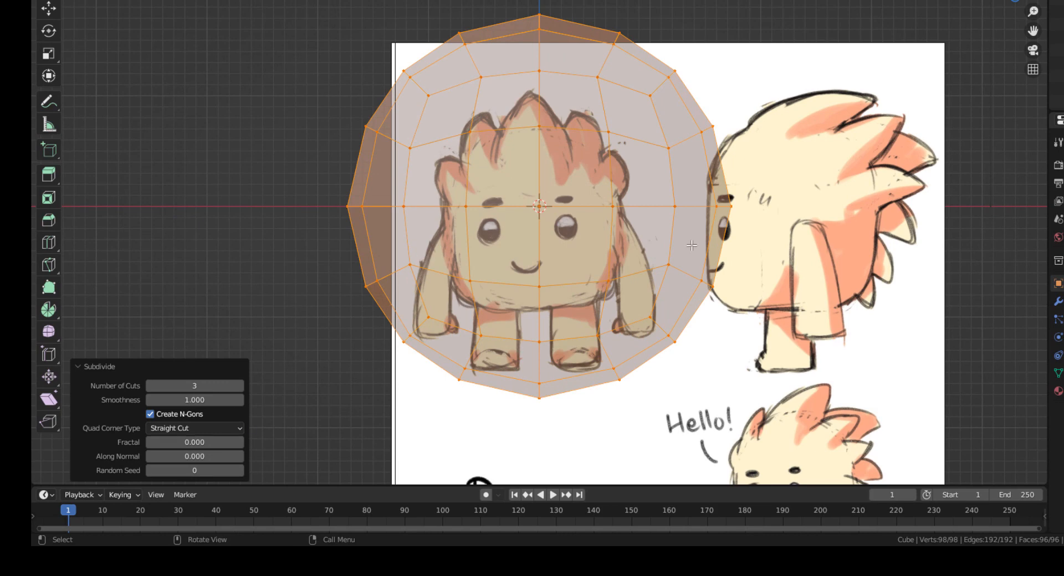
left_click(110, 370)
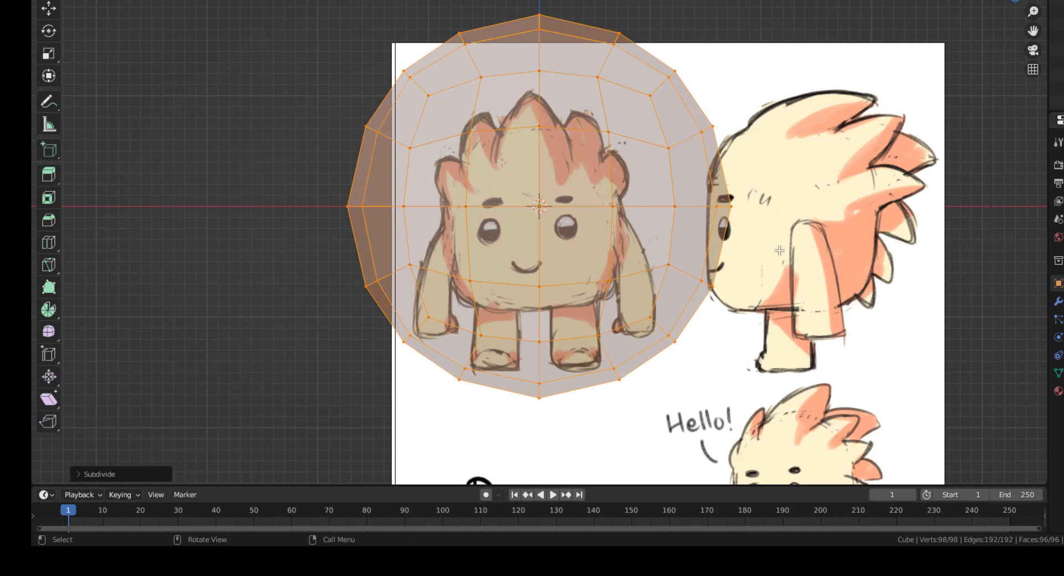
Step: Scale the rounded mesh down to roughly the size of the front-view body and enable proportional editing
key("s")
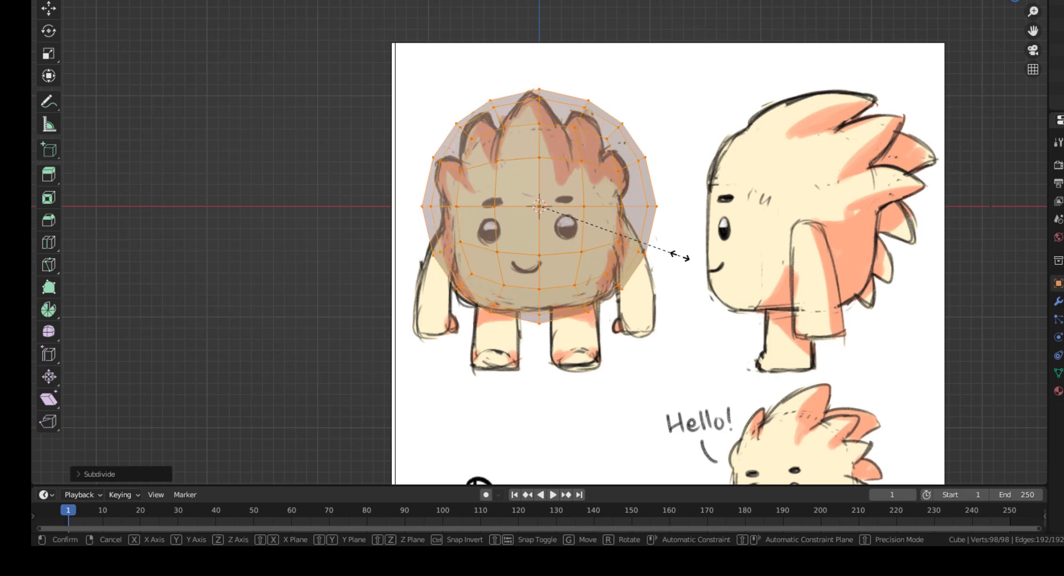
left_click(681, 256)
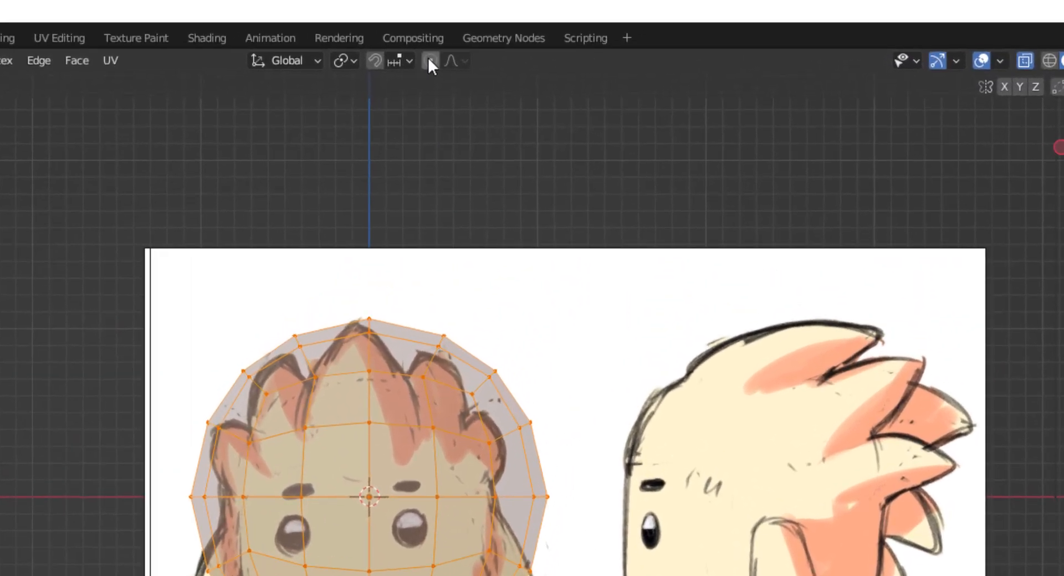
left_click(430, 61)
Step: Move the mesh's outermost +X vertex inward to the body outline in front view, using an enlarged proportional influence
key("alt+a")
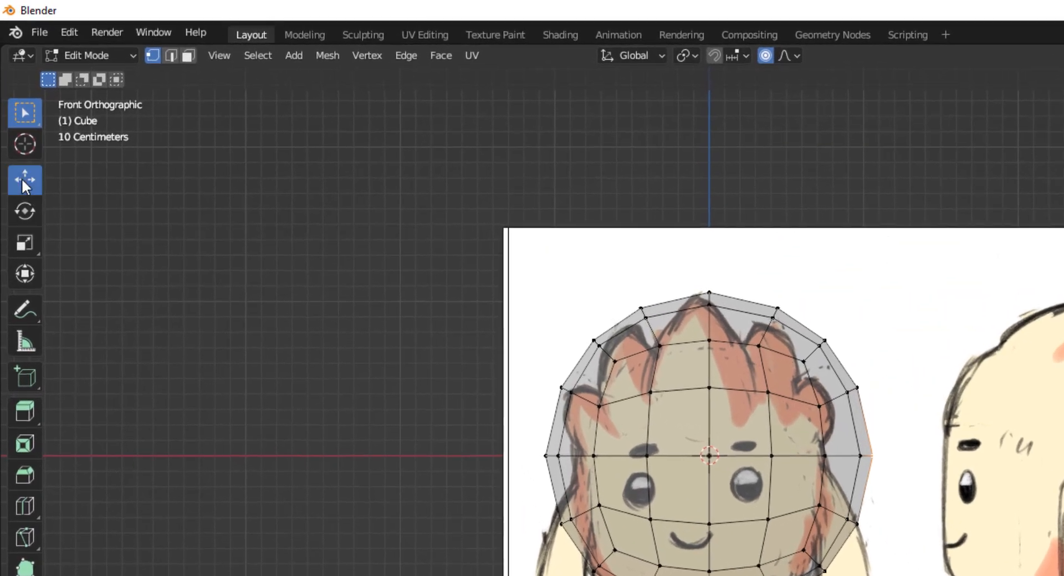
left_click(14, 120)
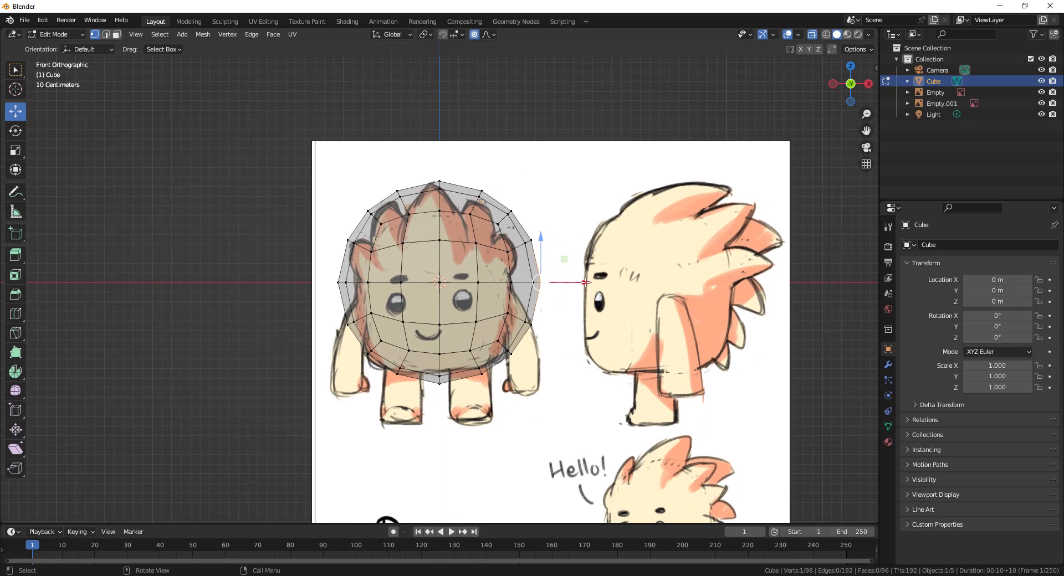
left_click_drag(923, 446, 909, 446)
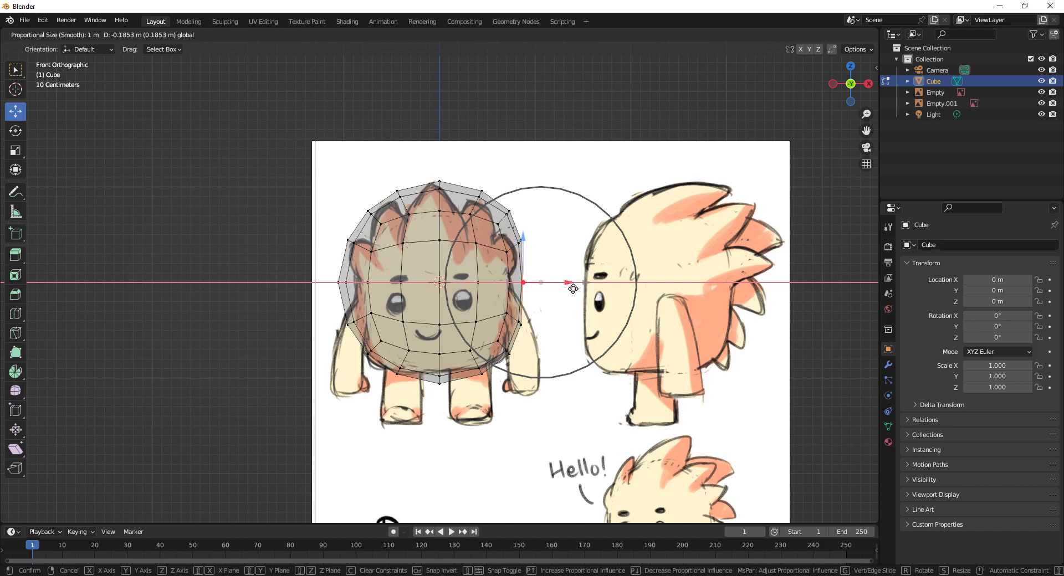
left_click_drag(572, 293, 575, 293)
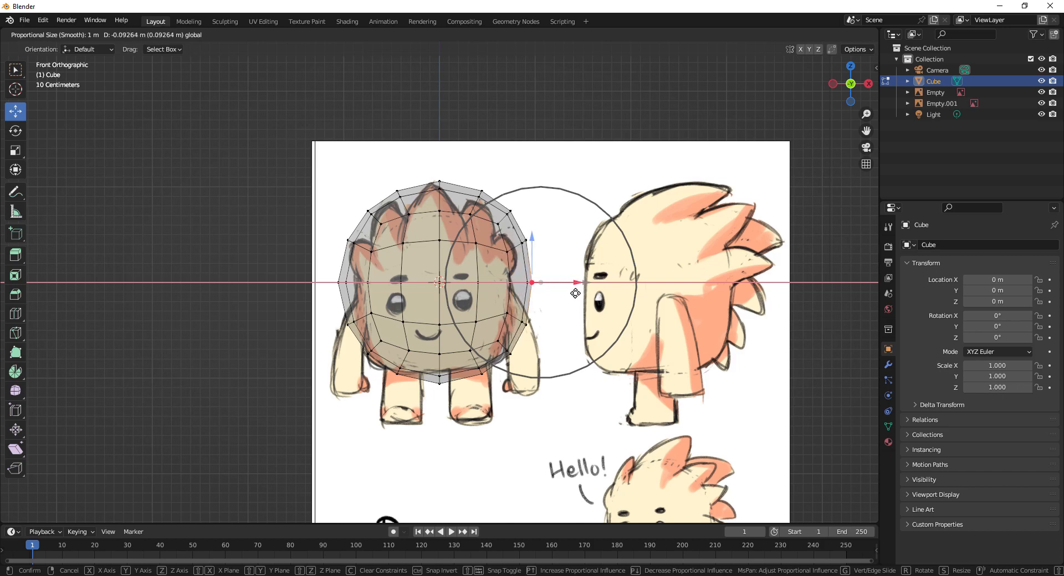
scroll(576, 293, "down", 1)
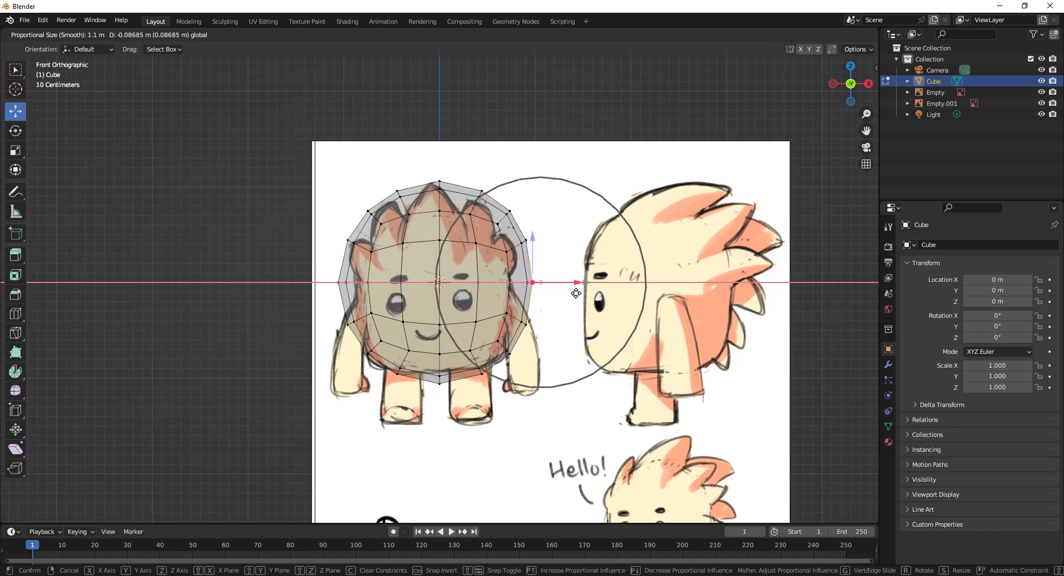
left_click_drag(563, 293, 553, 297)
scroll(554, 294, "down", 2)
scroll(551, 295, "down", 1)
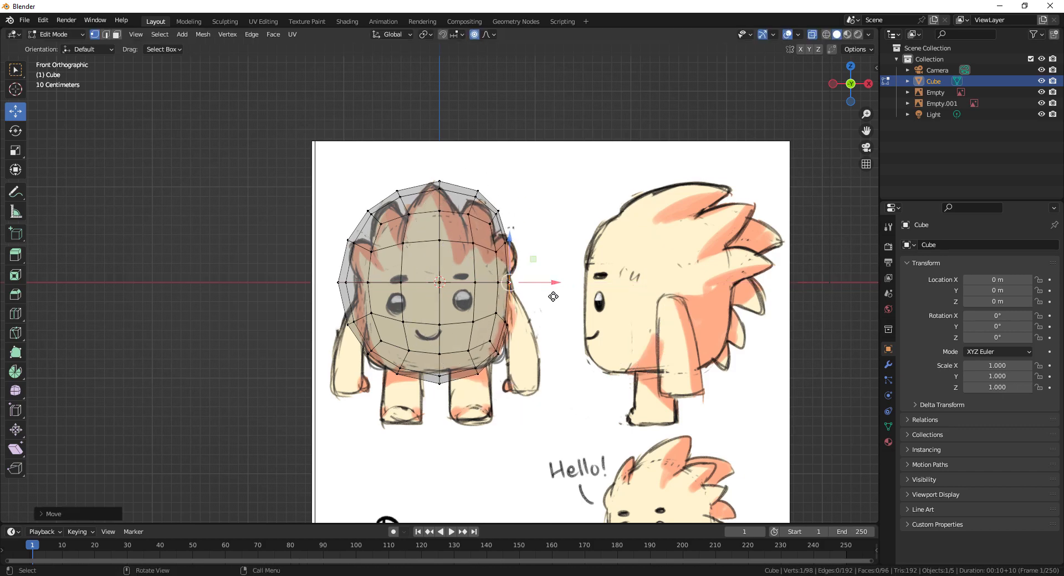
Step: Raise the mesh's bottom vertex to the underside of the body with an adjusted proportional influence
left_click(440, 383)
left_click_drag(440, 341, 439, 326)
scroll(440, 327, "up", 6)
Step: In the right side view, pull the mesh's rearmost and foremost vertices inward to the body outline of the side drawing
key("KP_3")
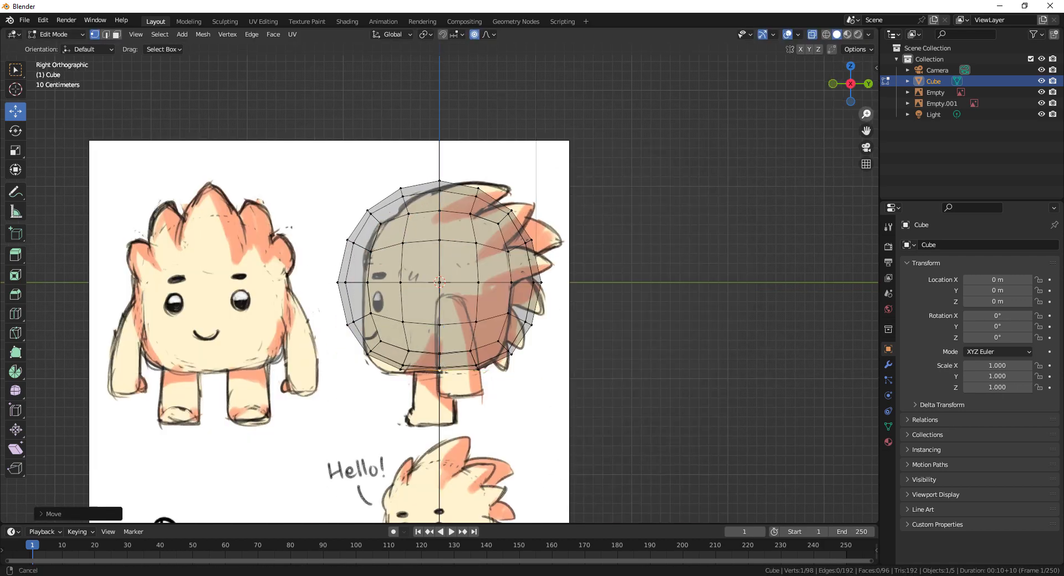
scroll(621, 233, "up", 2)
left_click(593, 283)
left_click_drag(639, 283, 596, 291)
scroll(604, 289, "down", 5)
left_click(285, 282)
left_click_drag(324, 286, 362, 294)
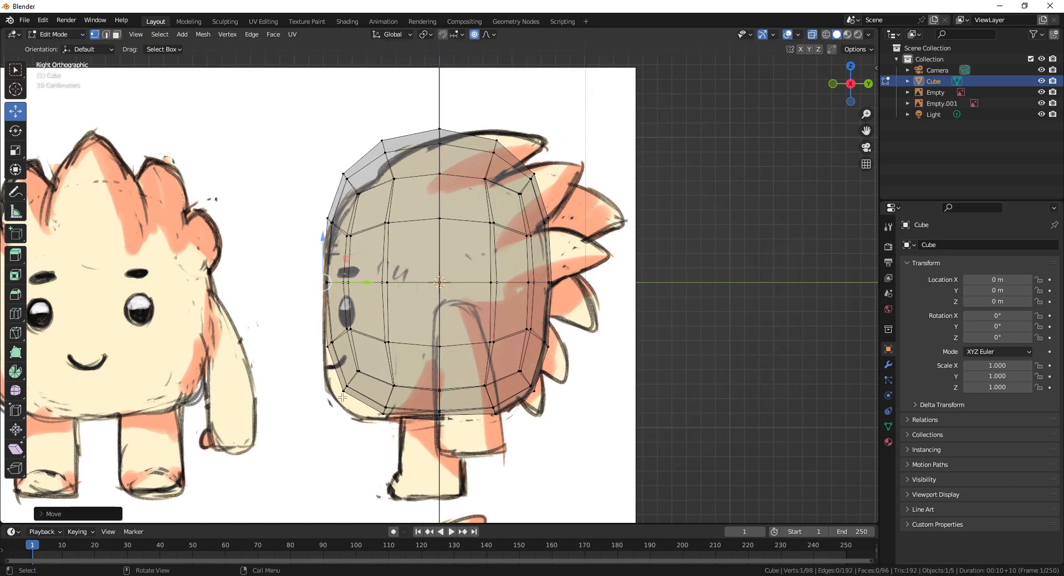
Step: Shift the mesh's lower front and upper front vertices in side view to follow the chin and forehead curves
left_click(343, 391)
scroll(343, 362, "up", 7)
left_click_drag(343, 348, 343, 363)
left_click_drag(387, 406, 375, 406)
left_click(347, 175)
left_click_drag(347, 175, 385, 167)
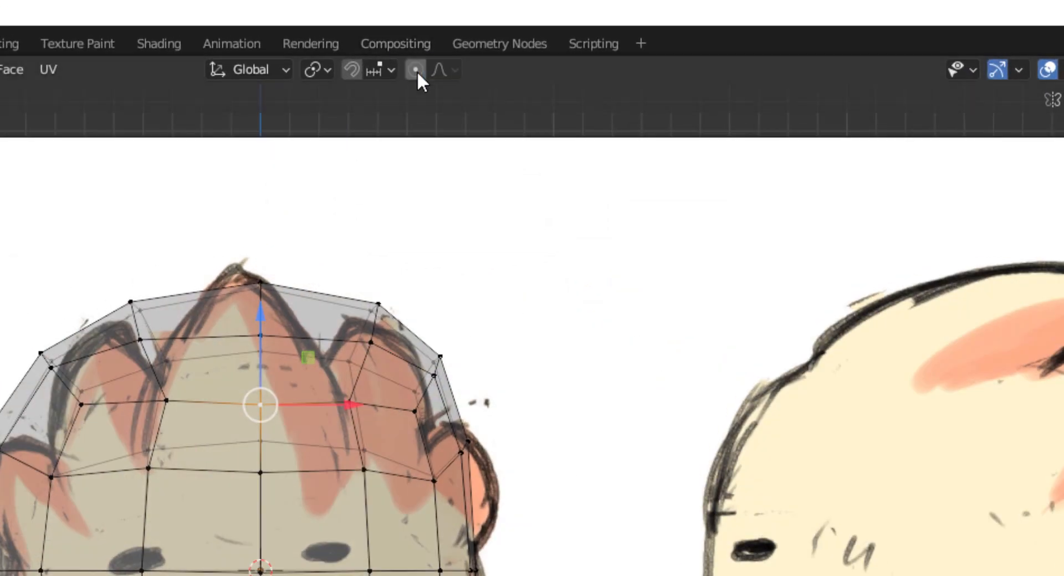
Step: Disable proportional editing and delete all vertices on the -X half of the mesh, keeping the centre line
left_click(417, 71)
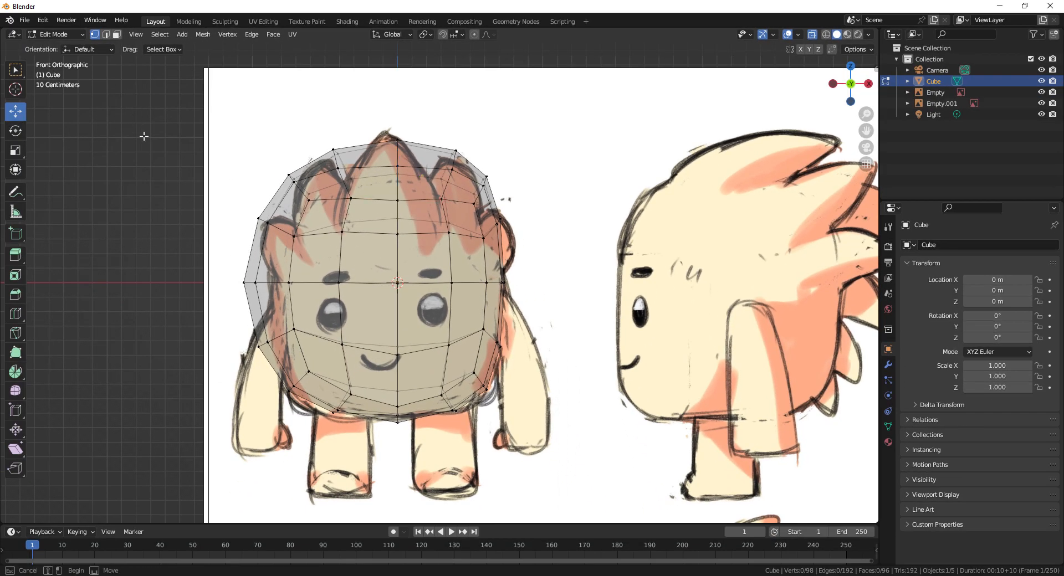
left_click_drag(125, 93, 383, 445)
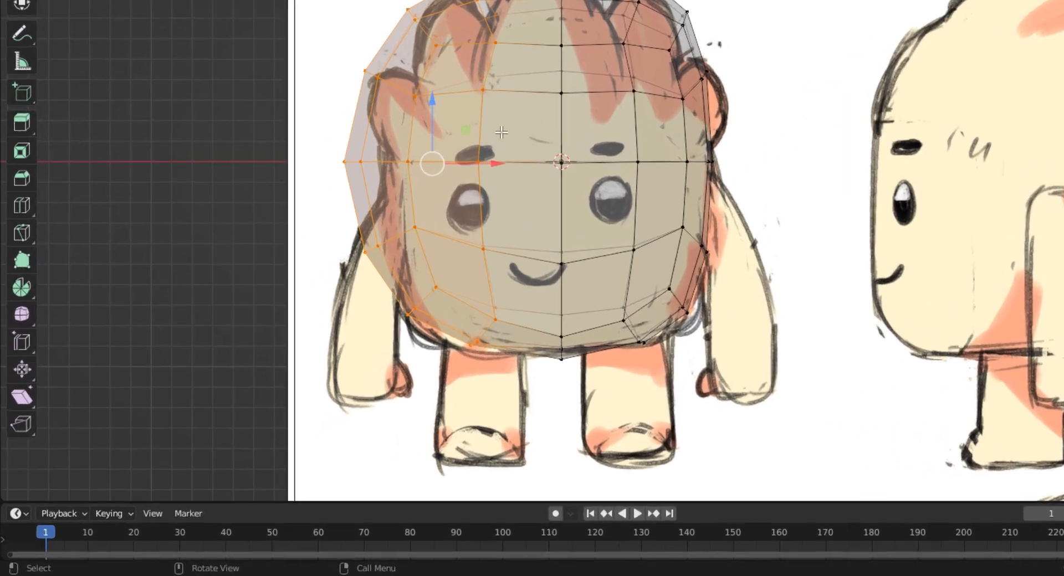
right_click(356, 255)
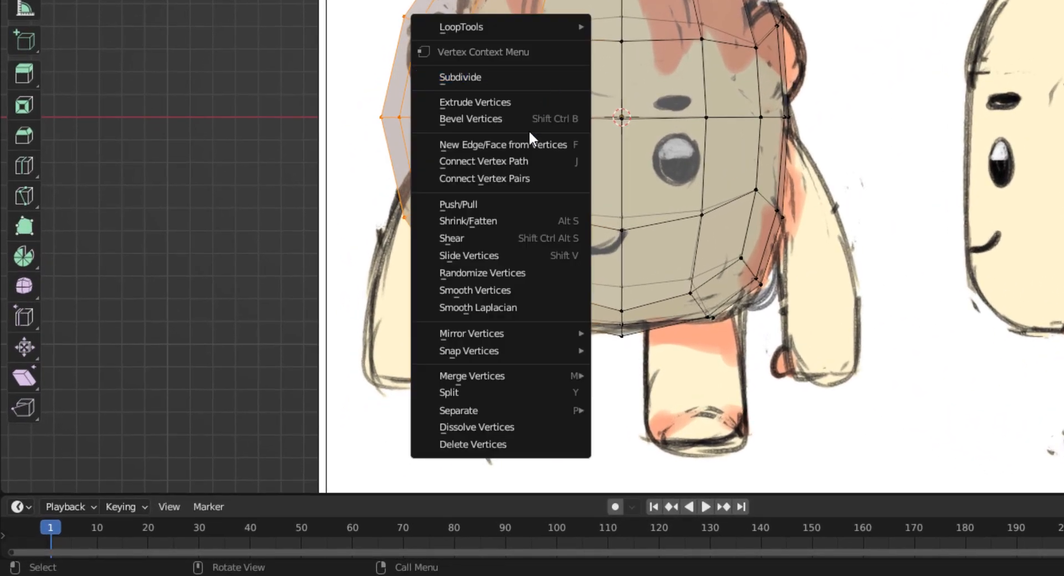
left_click(483, 445)
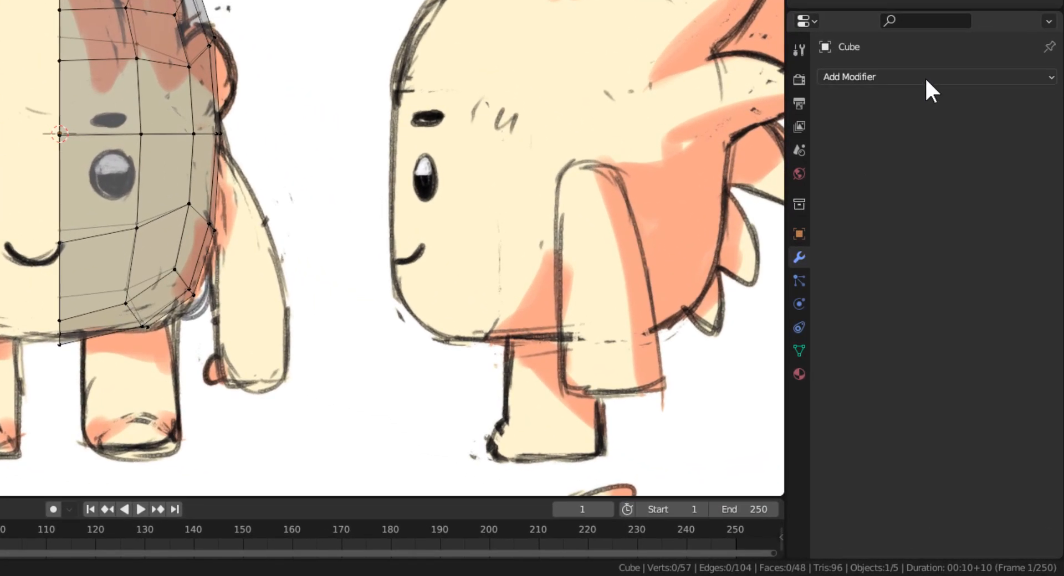
Step: Add a Mirror modifier to the half mesh, mirroring across X with clipping enabled
left_click(928, 242)
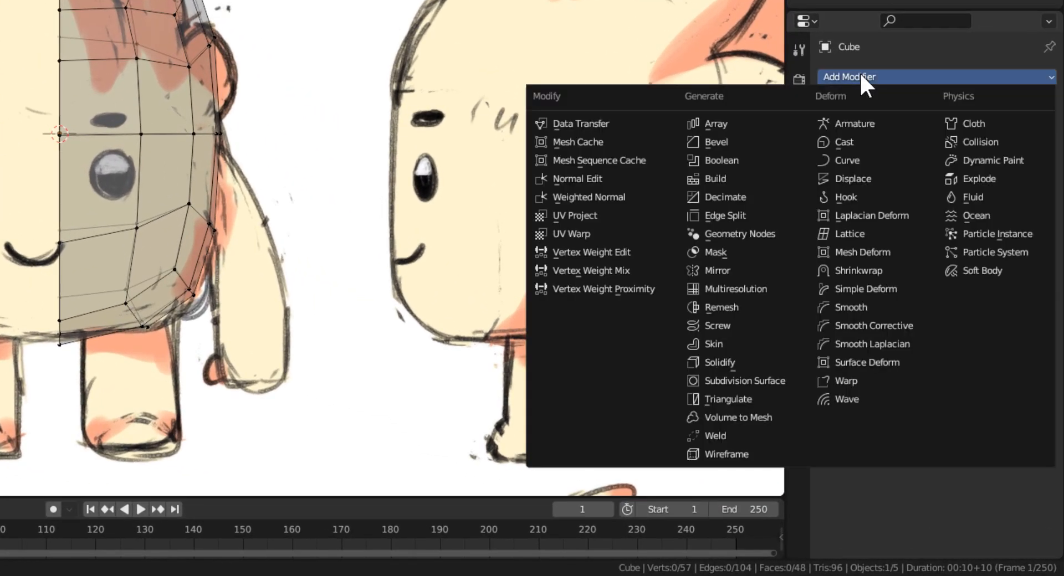
left_click(722, 269)
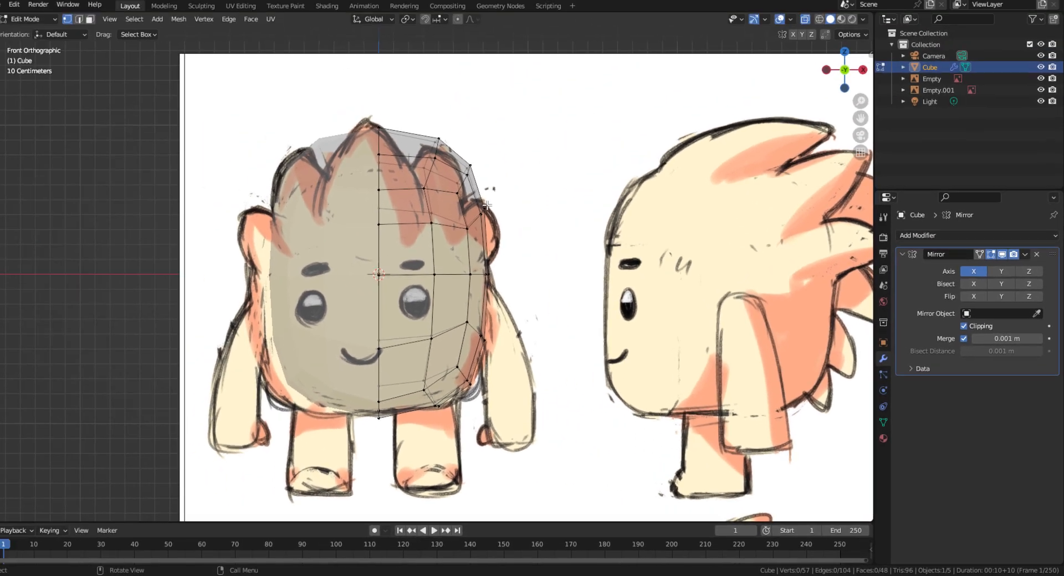
left_click(250, 46)
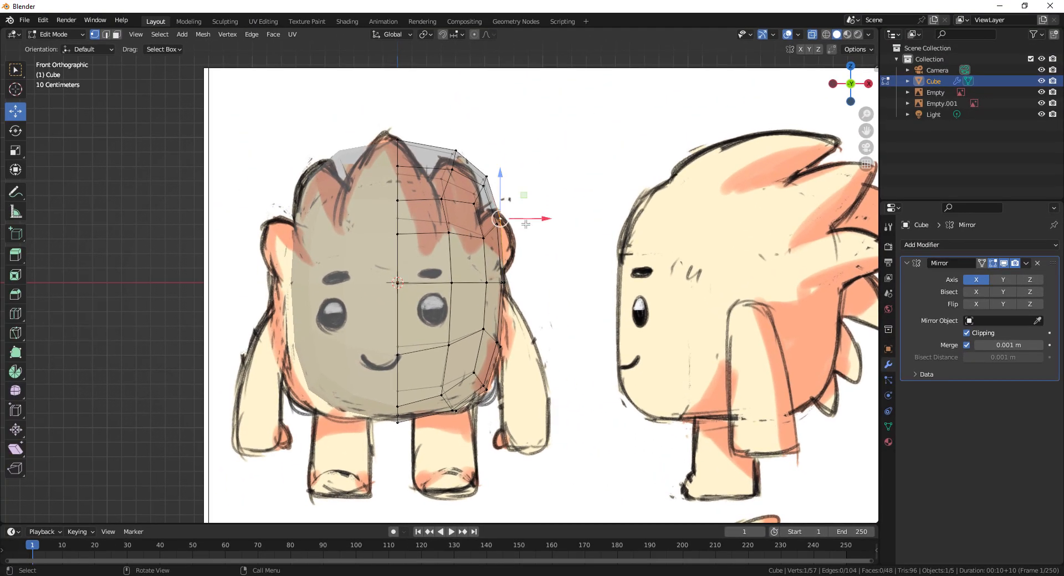
key("g")
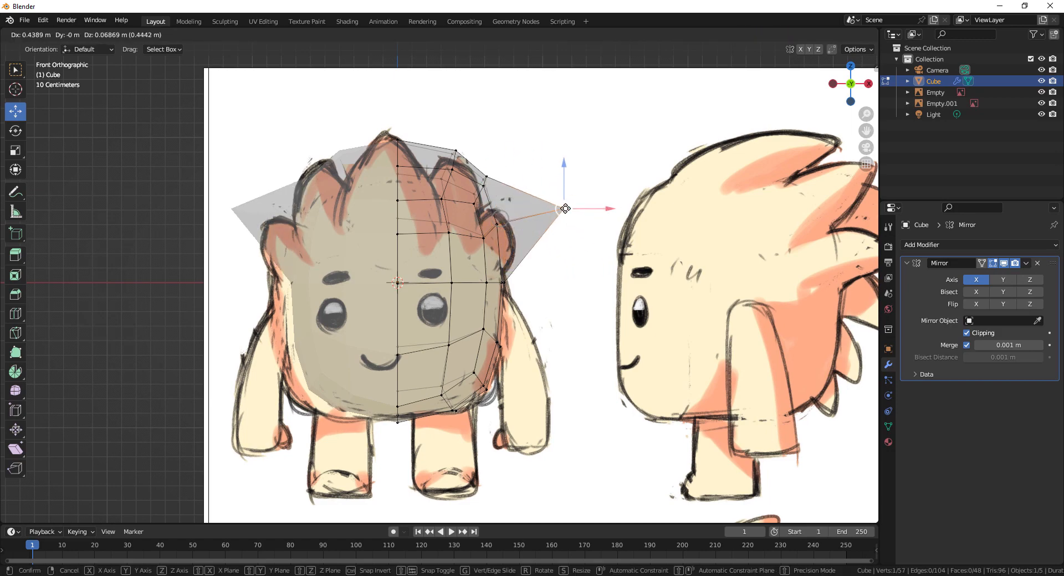
right_click(565, 209)
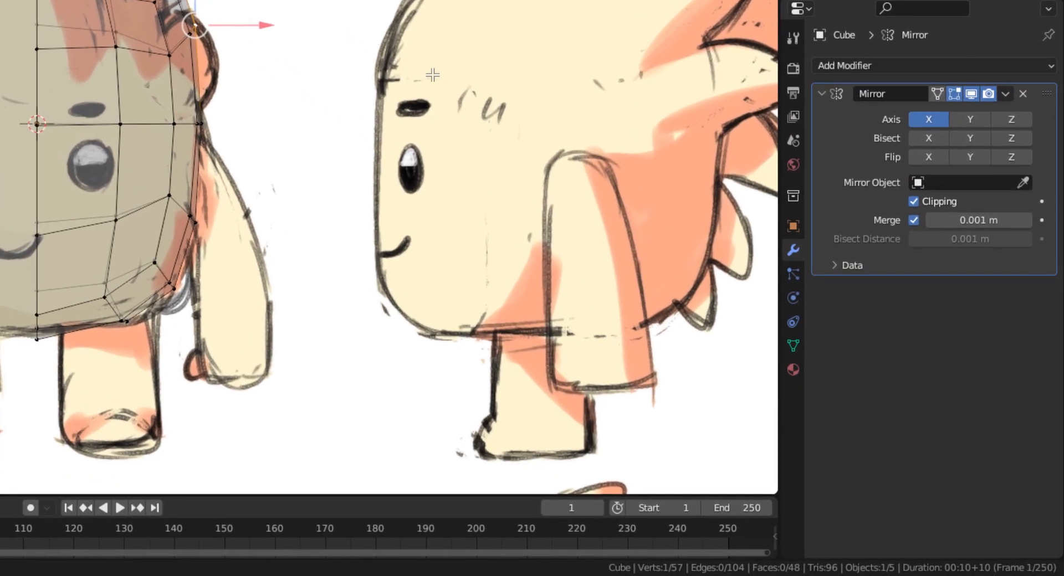
Step: Collapse the Mirror modifier's settings and add a Subdivision Surface modifier to the body mesh
left_click(823, 93)
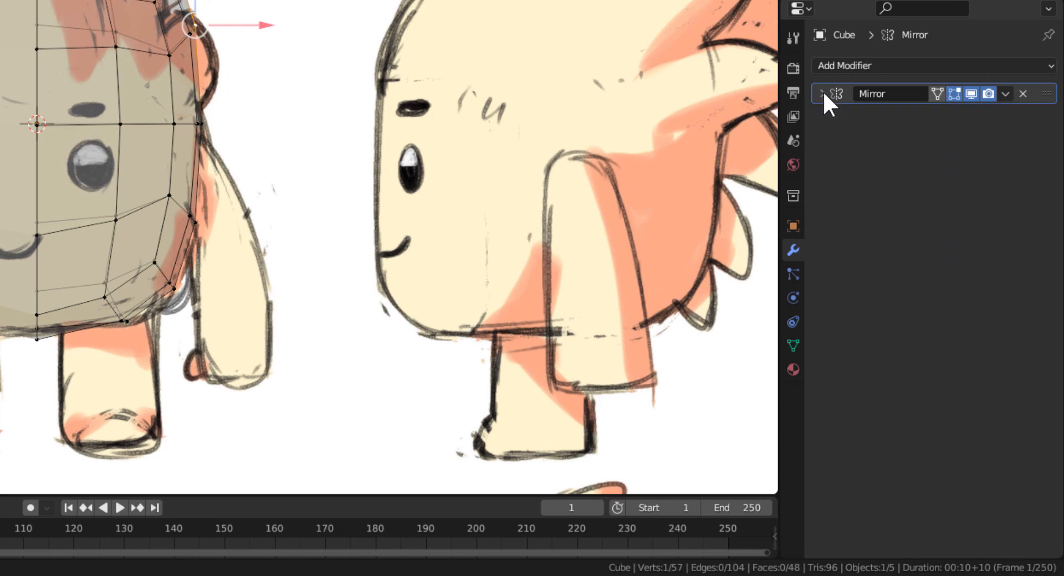
left_click(890, 66)
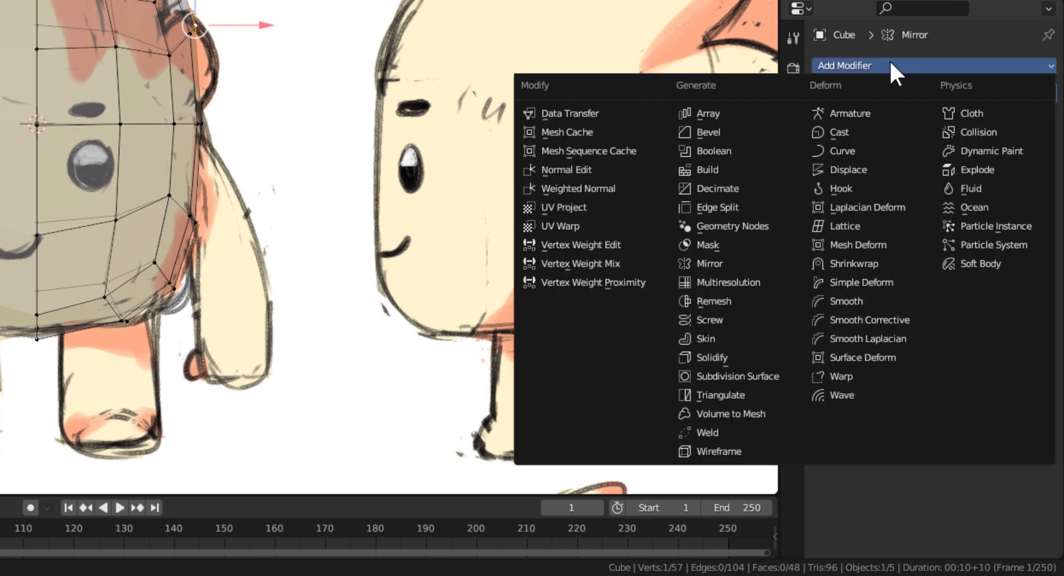
left_click(712, 376)
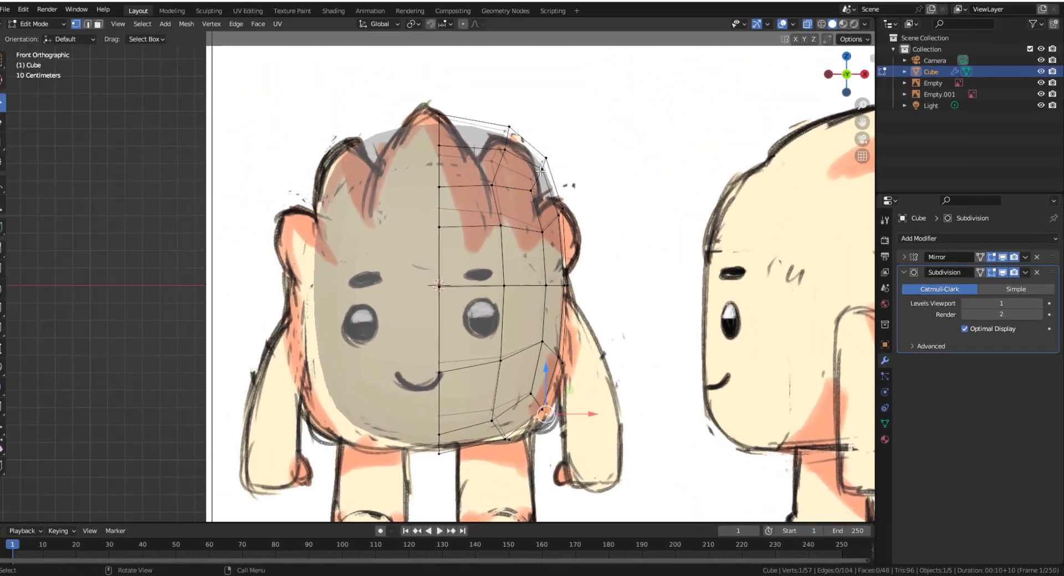
Step: Enable proportional editing and pull the mesh's lower outer vertices outward to the body outline of the front drawing
left_click(463, 24)
left_click_drag(546, 369, 565, 388)
scroll(561, 381, "up", 10)
scroll(565, 386, "down", 4)
left_click_drag(602, 430, 619, 429)
Step: In the right side view, move the mesh's lower front vertex forward toward the chin outline of the side drawing
left_click(867, 84)
left_click(321, 424)
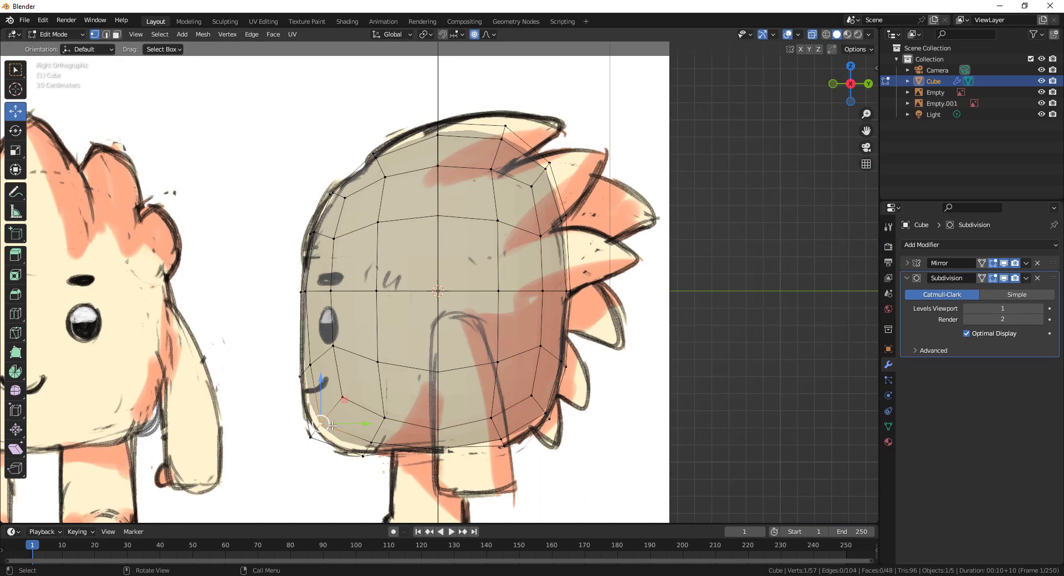
left_click_drag(360, 425, 345, 428)
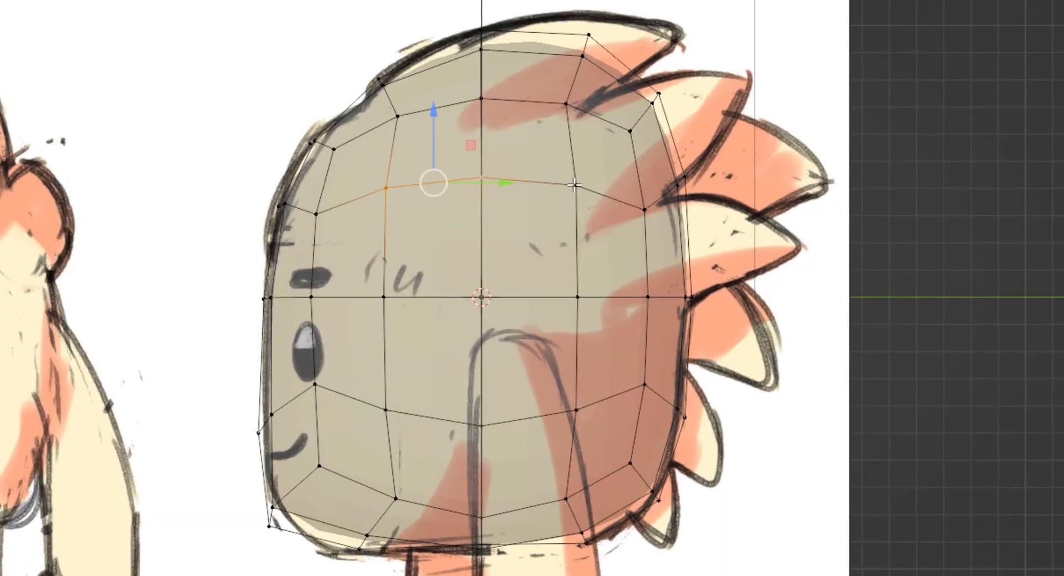
Step: Extrude the four central side faces about 1.29 m outward in front view as an arm, and scale its end by about 1.39
left_click(575, 186, "alt+shift")
left_click(578, 297, "shift")
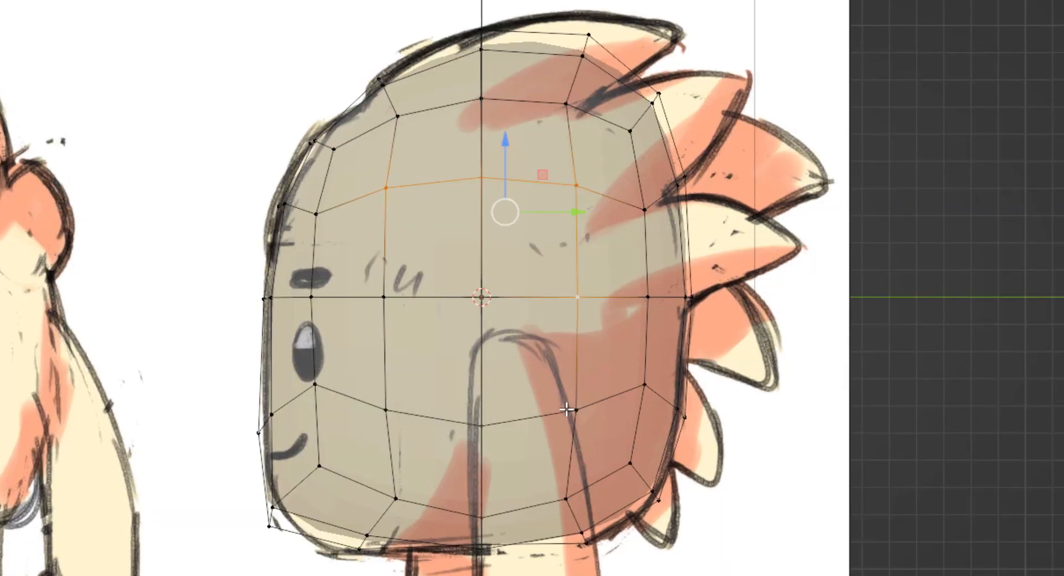
left_click(570, 409, "shift")
left_click(469, 429, "shift")
left_click(377, 315, "shift")
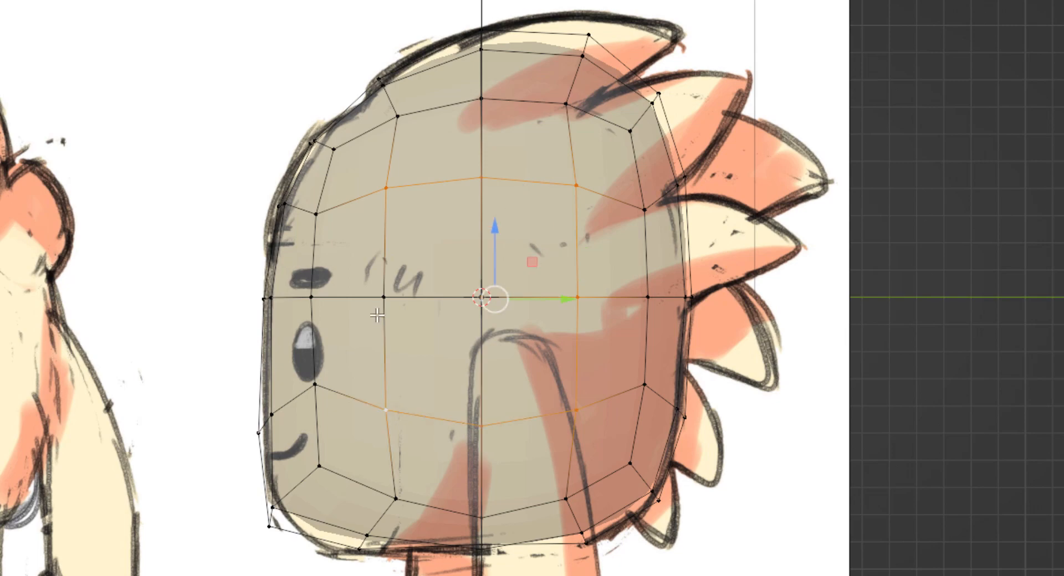
left_click(391, 289, "shift")
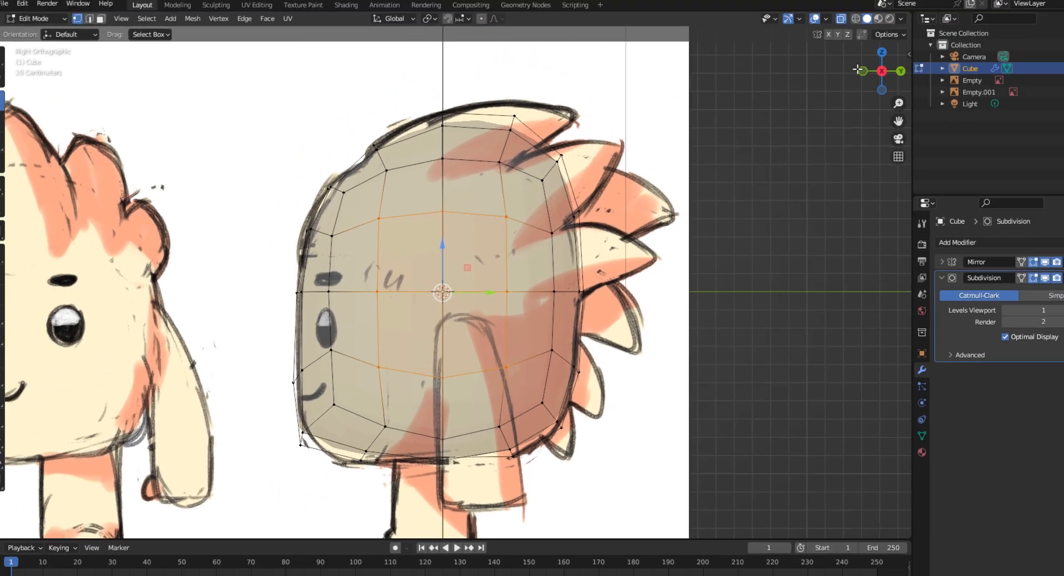
left_click(832, 83)
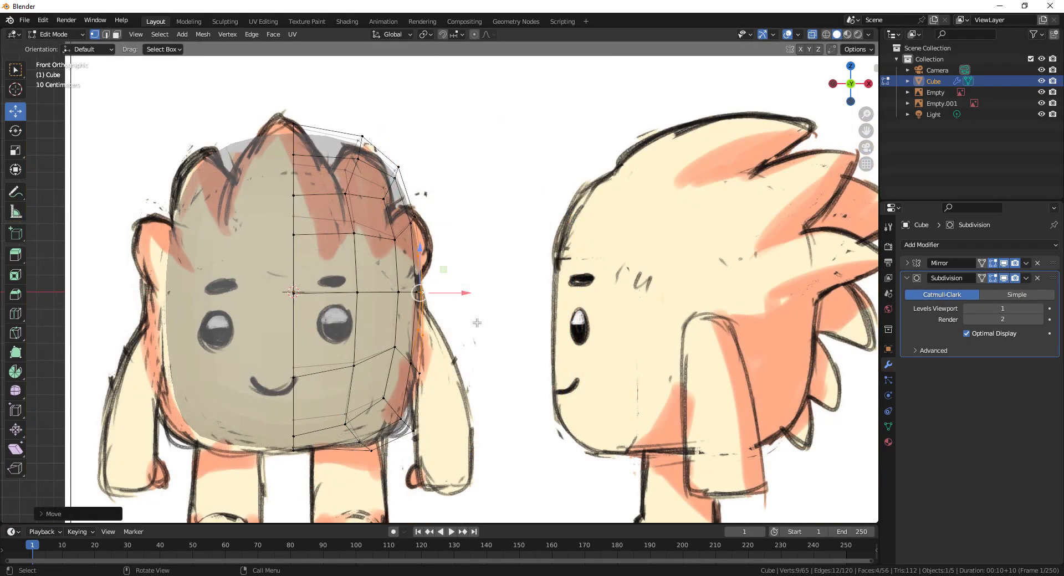
key("e")
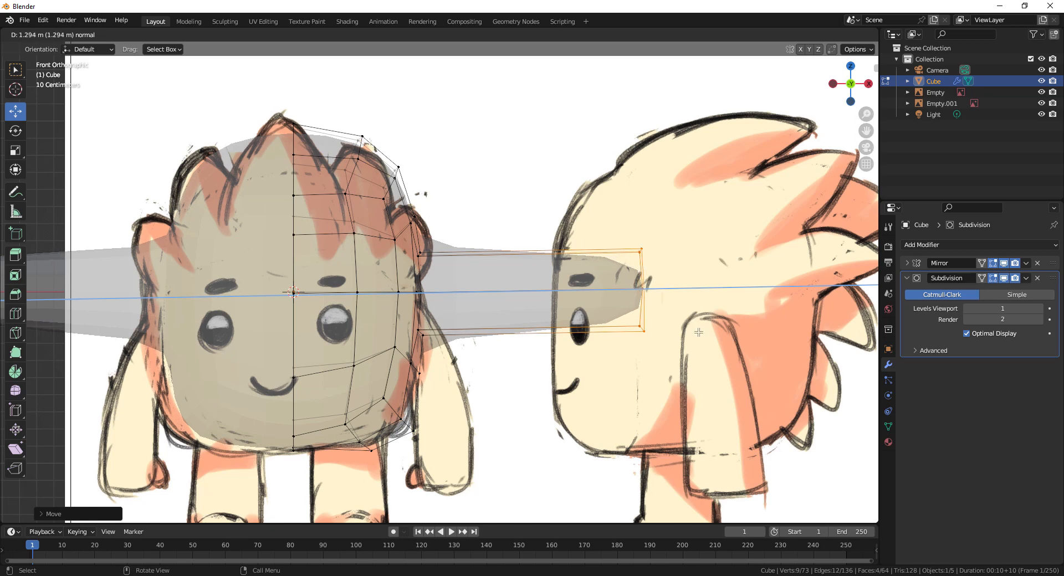
key("s")
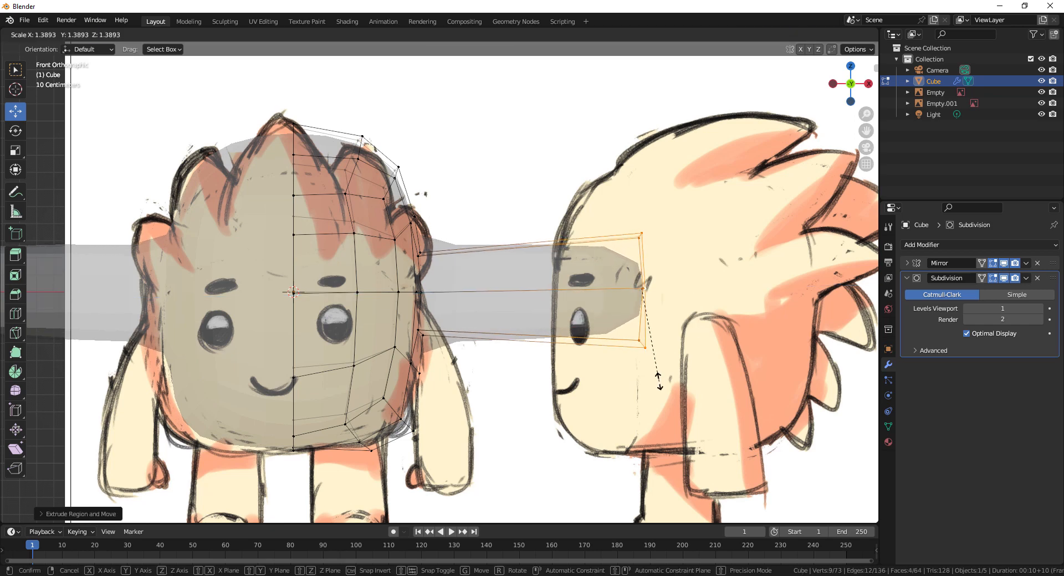
left_click(658, 382)
Step: Add three evenly spaced loop cuts along the extruded arm
key("ctrl+r")
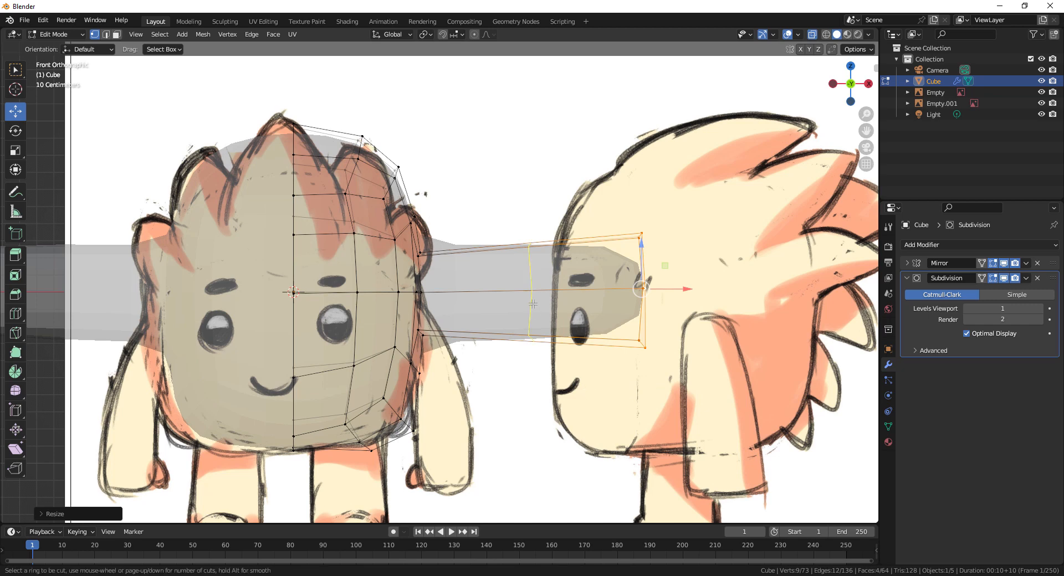
scroll(522, 297, "up", 2)
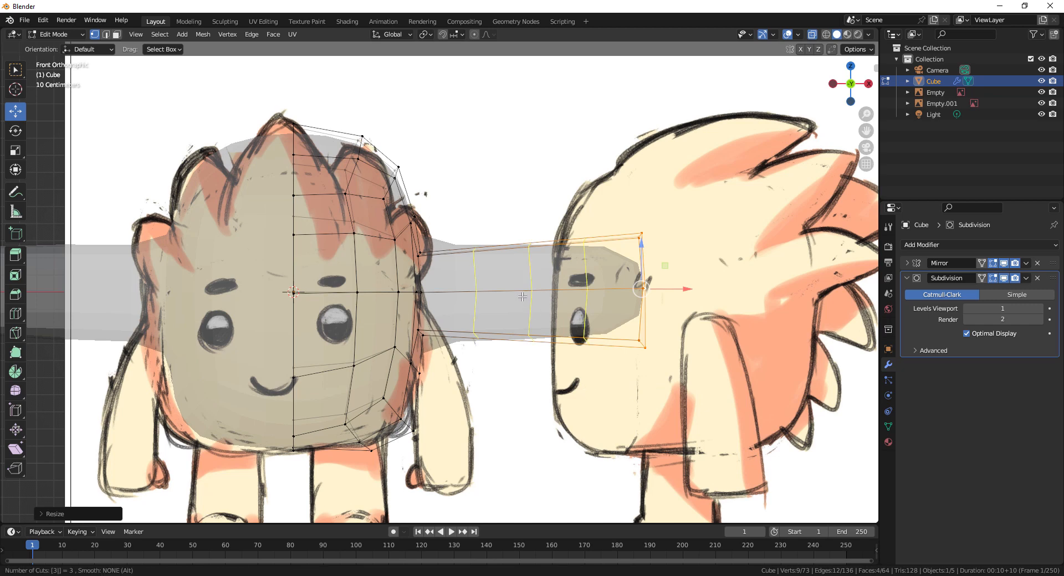
left_click(522, 297)
left_click(522, 297)
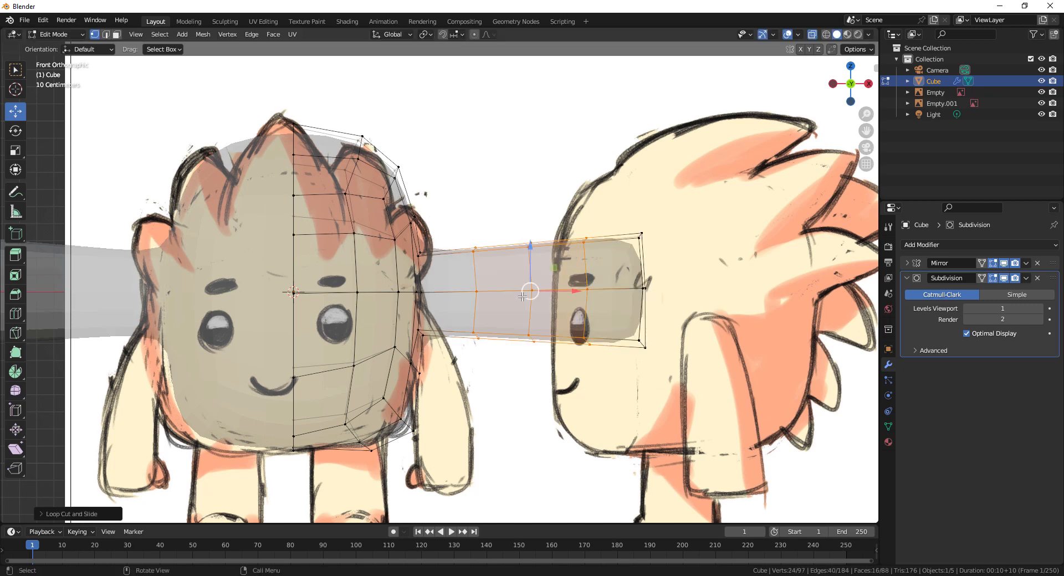
Step: Scale down each of the arm's three edge loops, starting from the one nearest the body, to narrow the arm toward the shoulder
left_click(475, 271, "alt")
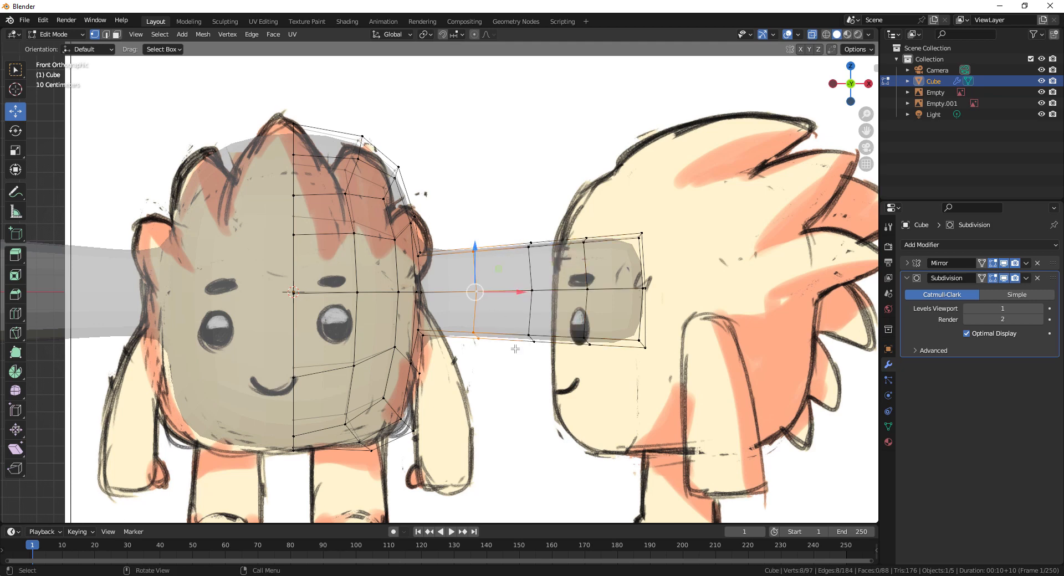
key("s")
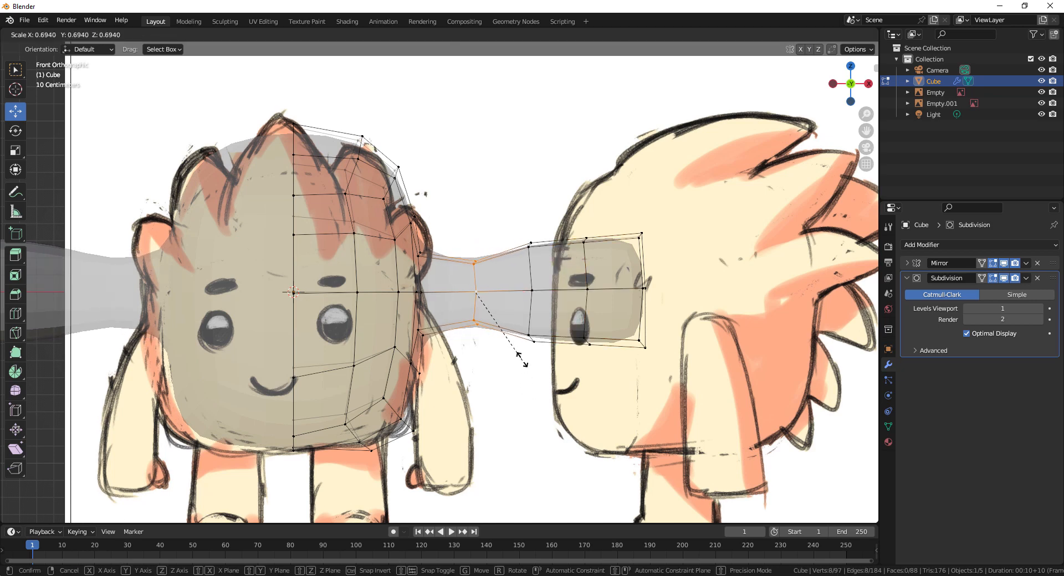
left_click(520, 350)
left_click(528, 266, "alt")
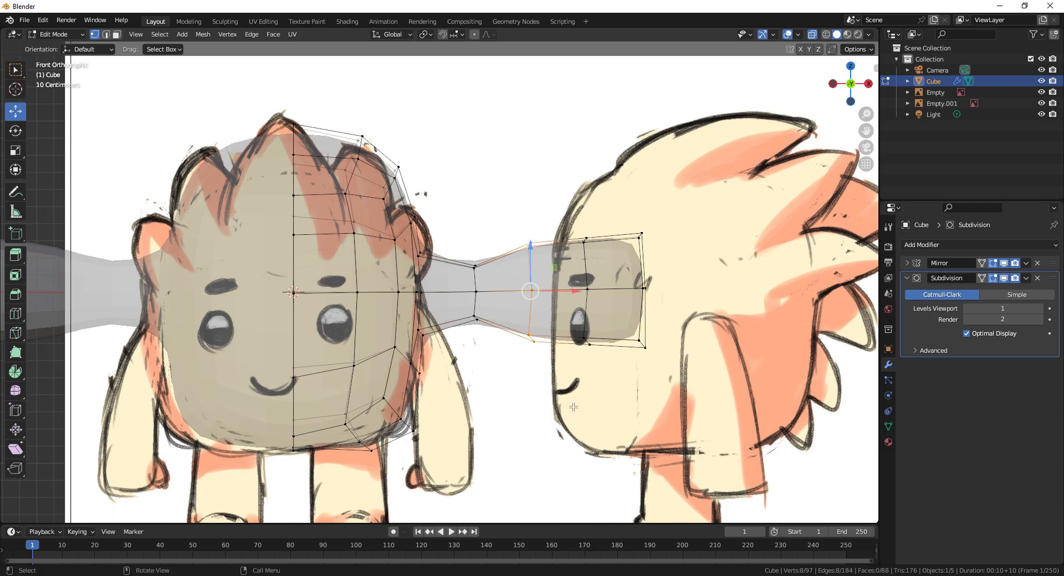
key("s")
left_click(561, 375)
left_click(587, 336, "alt")
key("s")
left_click(596, 356)
Step: Narrow the arm's middle and innermost loops further for a smooth taper, and add a loop cut between the shoulder and the innermost loop
left_click(531, 324, "alt")
key("s")
left_click(540, 348)
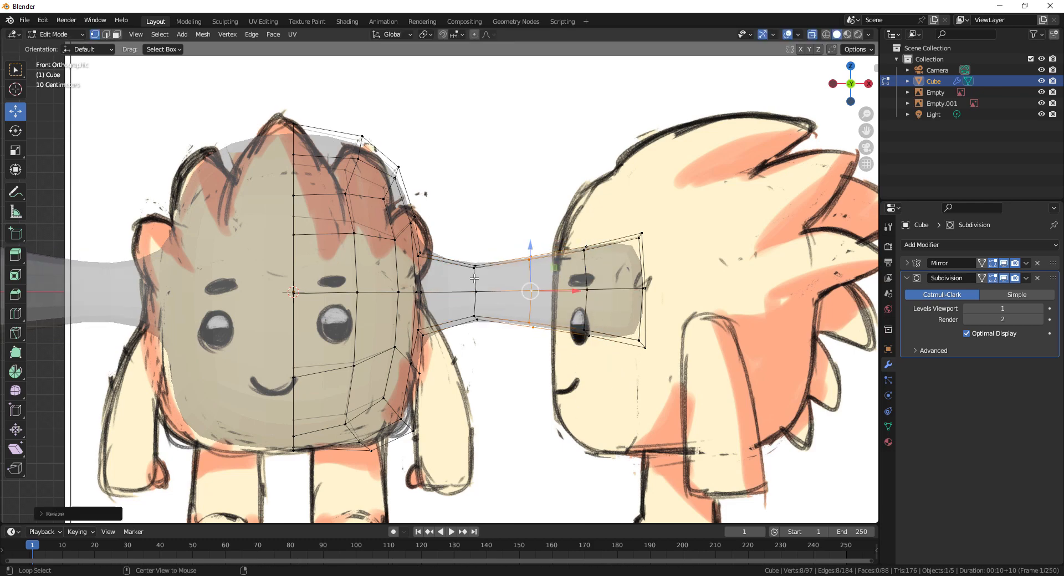
left_click(476, 318, "alt")
key("s")
left_click(482, 338)
key("ctrl+r")
left_click(447, 278)
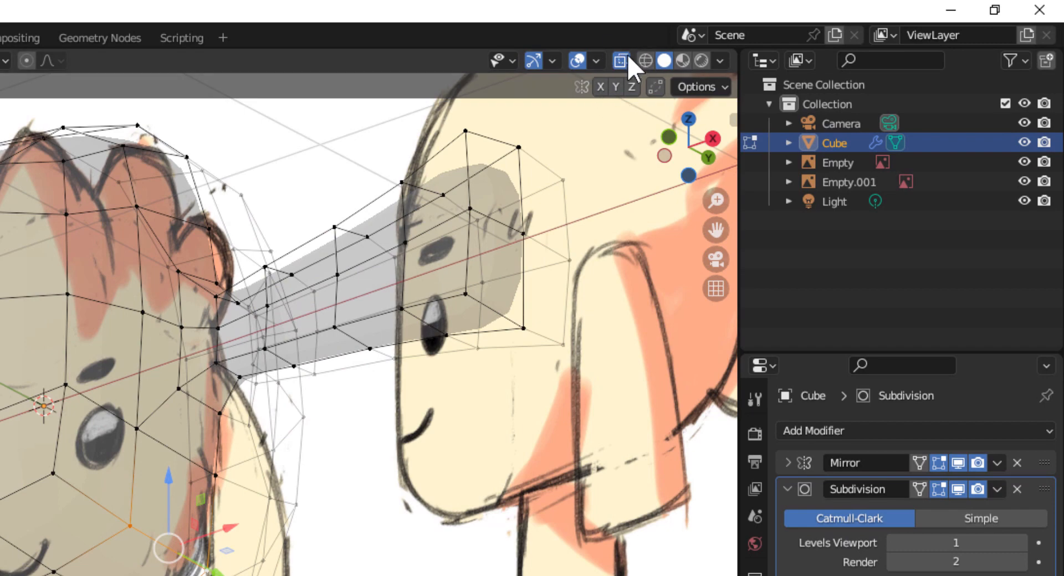
Step: Turn off X-ray, select the two faces on the body's underside, and extrude them downward along Z as a leg over the side drawing
left_click(624, 59)
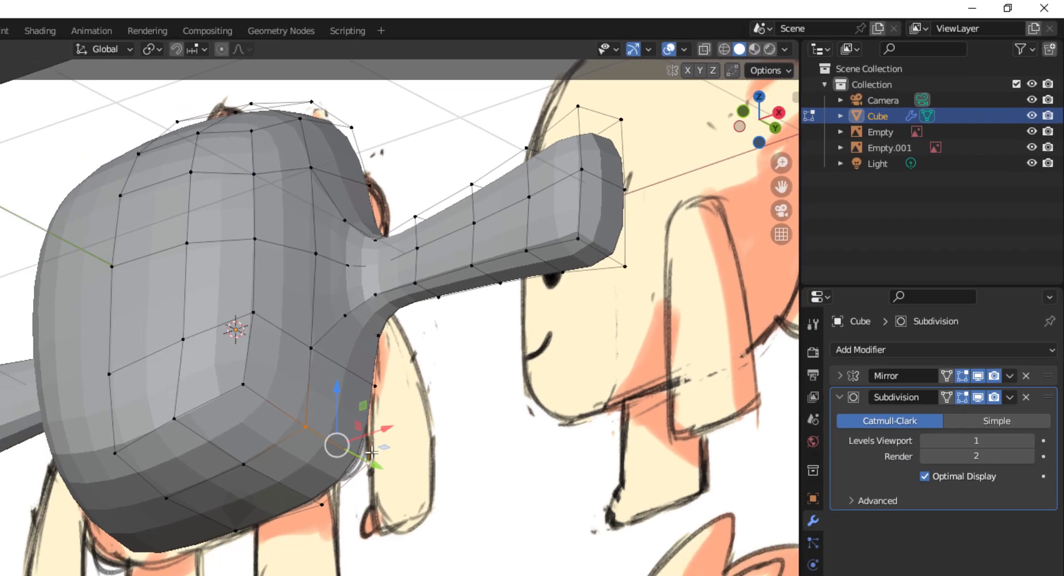
middle_click_drag(568, 335, 628, 315)
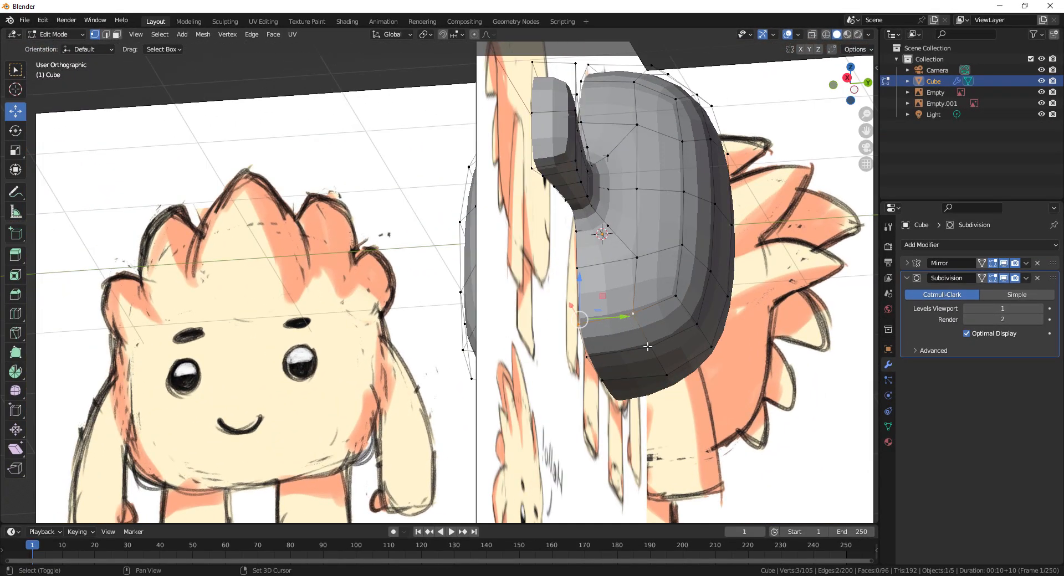
left_click(588, 357, "shift")
middle_click_drag(588, 358, 281, 315)
left_click(281, 316, "shift")
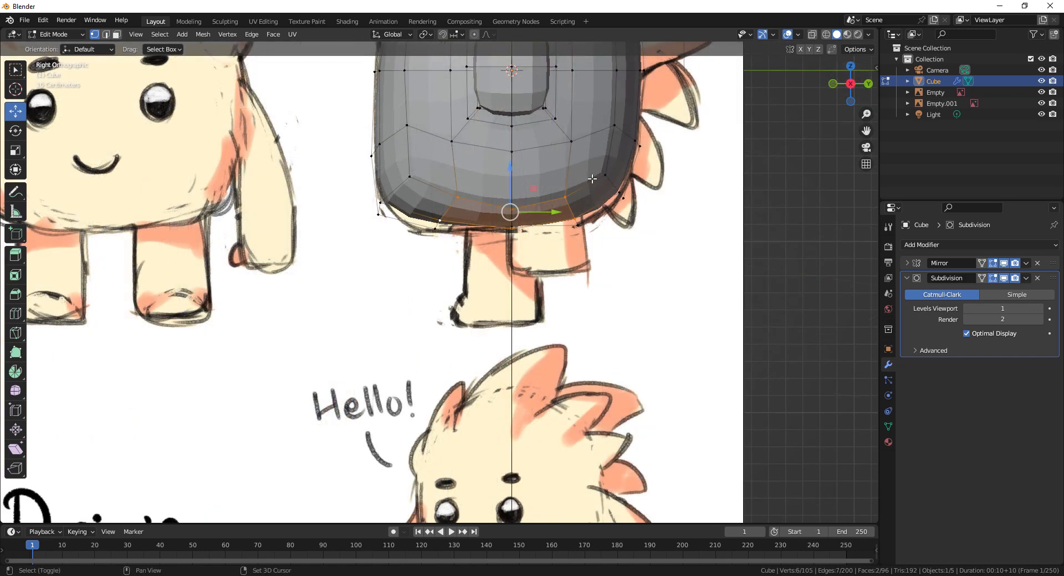
middle_click_drag(592, 178, 576, 361, "shift")
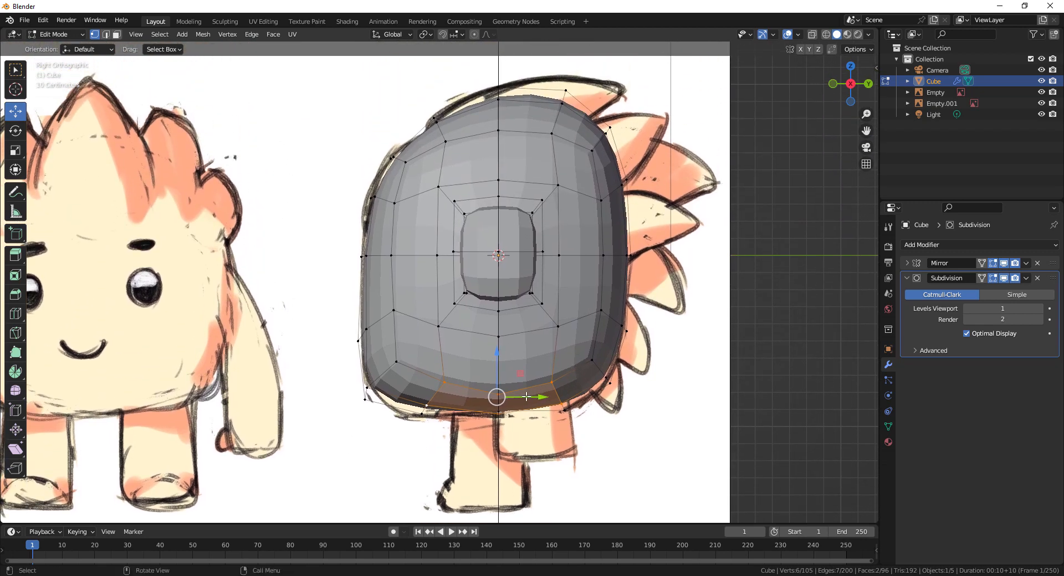
key("e")
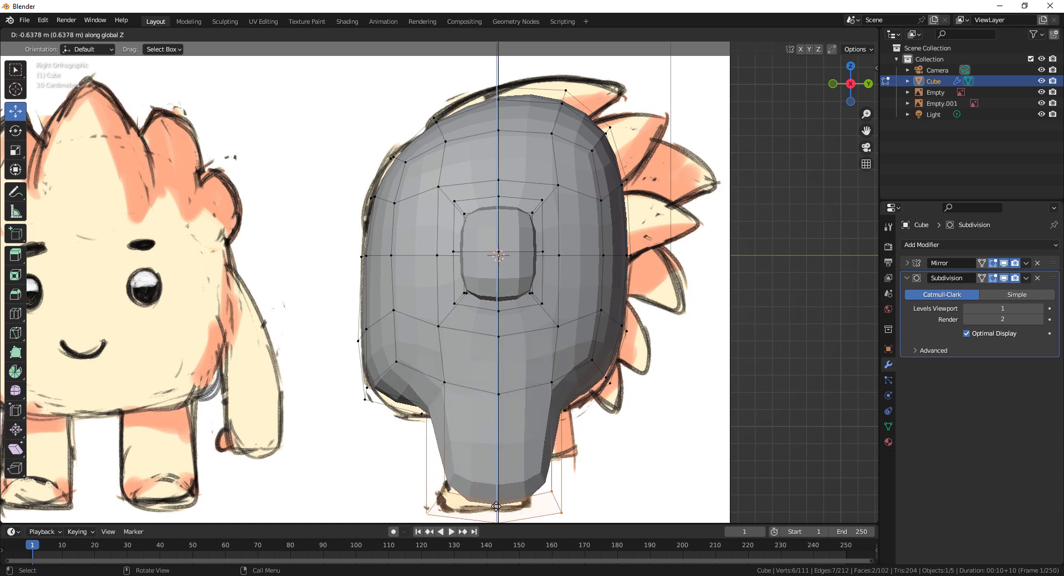
left_click(499, 489)
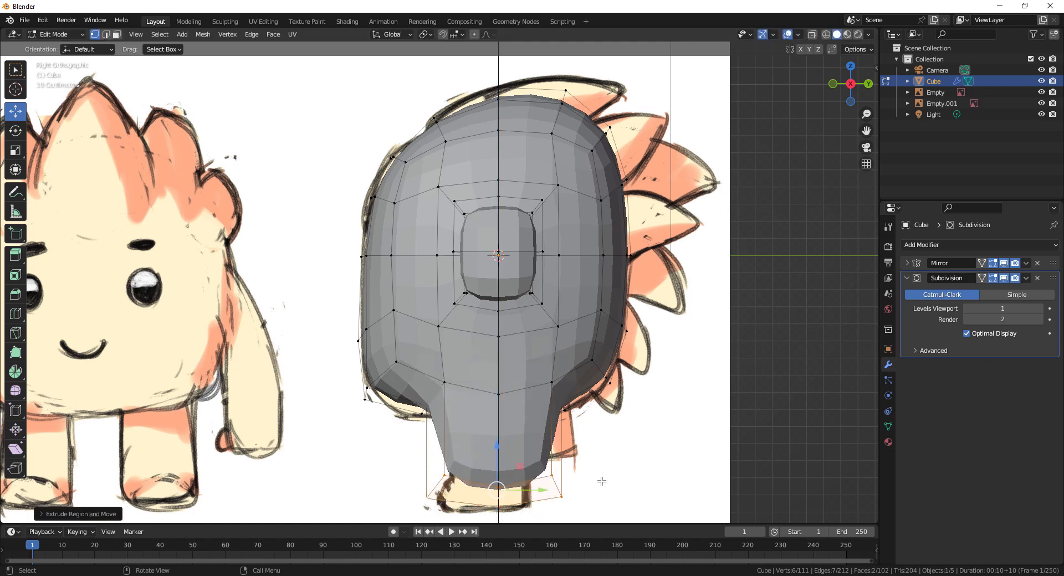
Step: Flatten the extruded leg's bottom by scaling it to 0 along Z, and lower it along Z to the sole in the side drawing
middle_click_drag(515, 446, 511, 327, "shift")
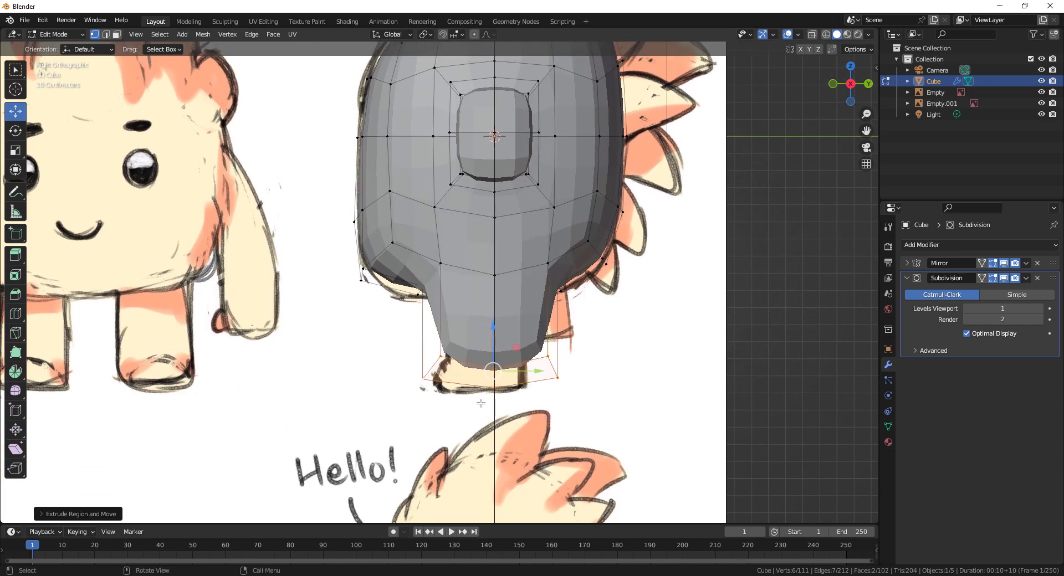
key("s")
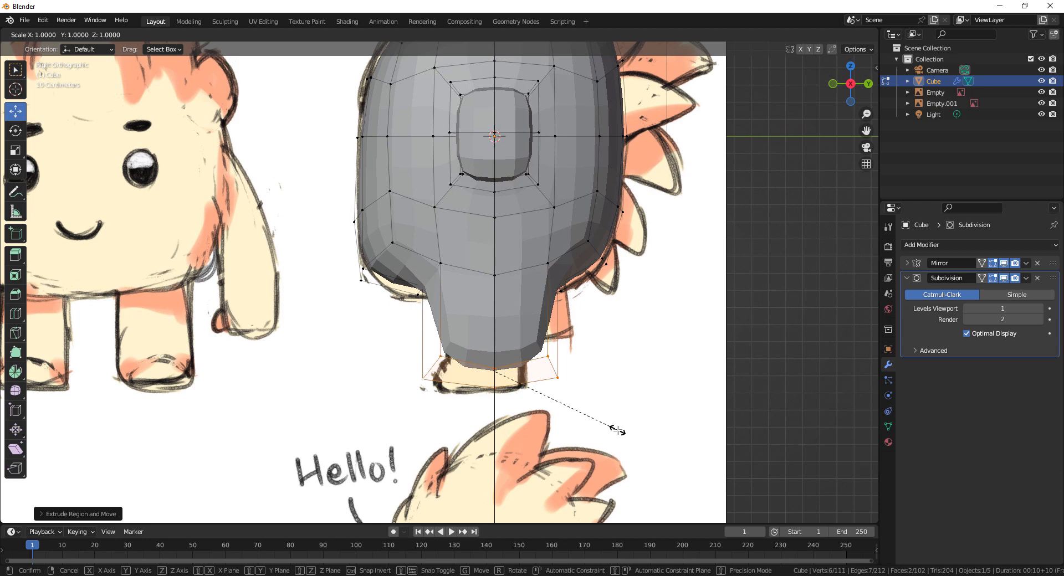
type("z")
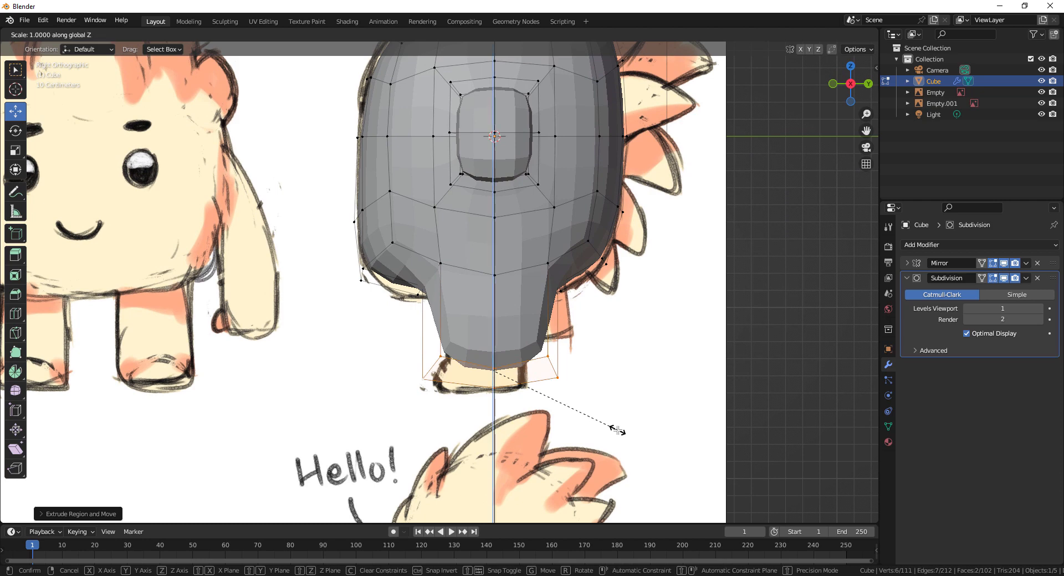
type("0")
key("Return")
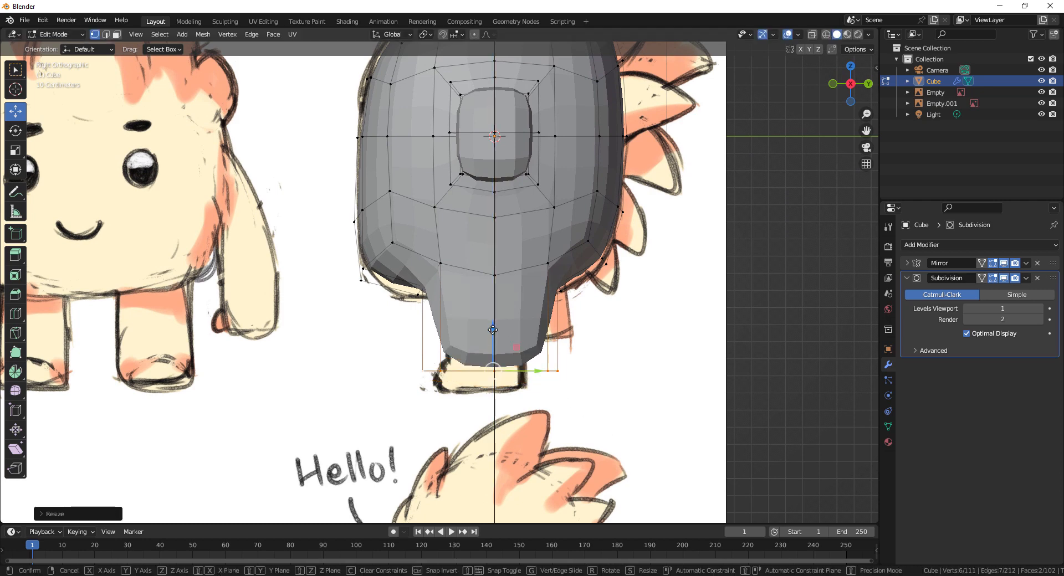
key("g")
key("z")
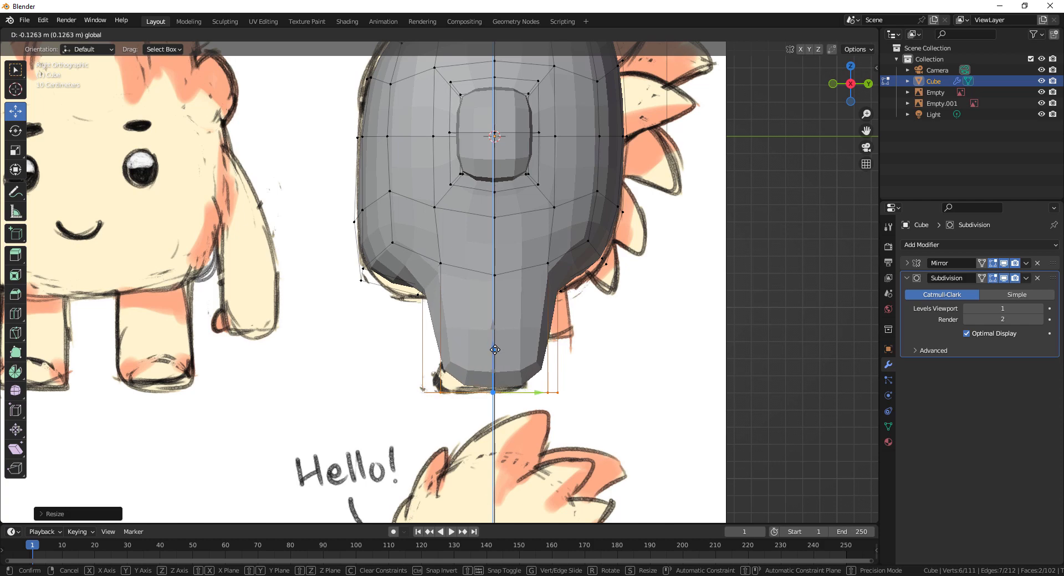
left_click(495, 350)
Step: In front view, widen the leg's bottom by scaling it up along X
key("KP_1")
key("s")
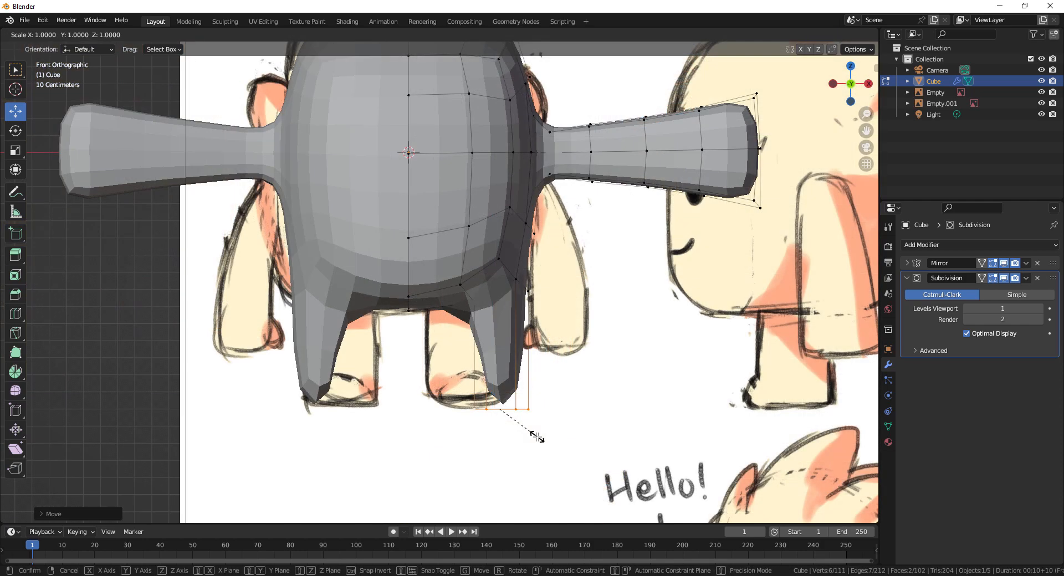
key("x")
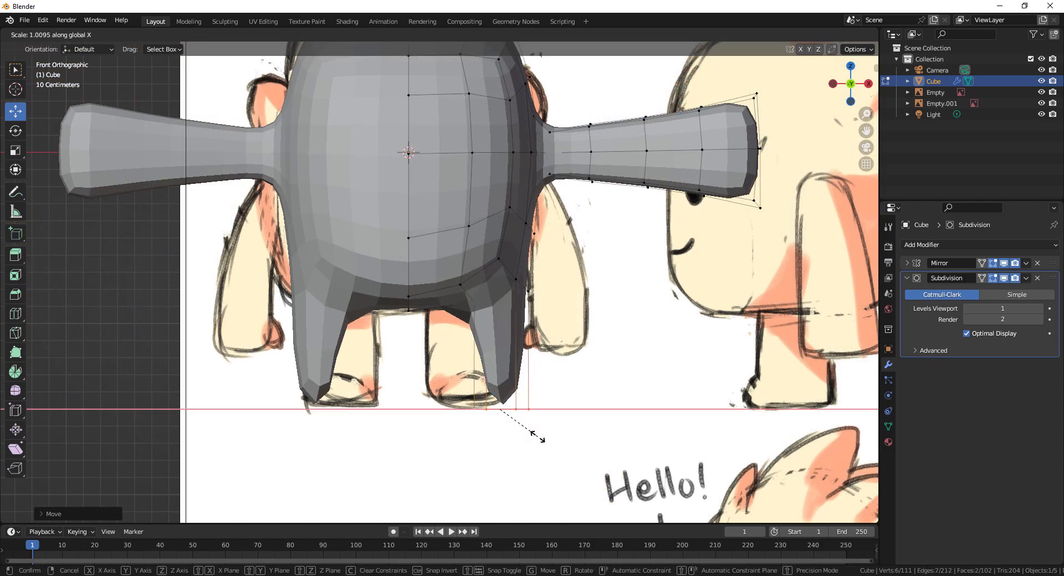
left_click(598, 446)
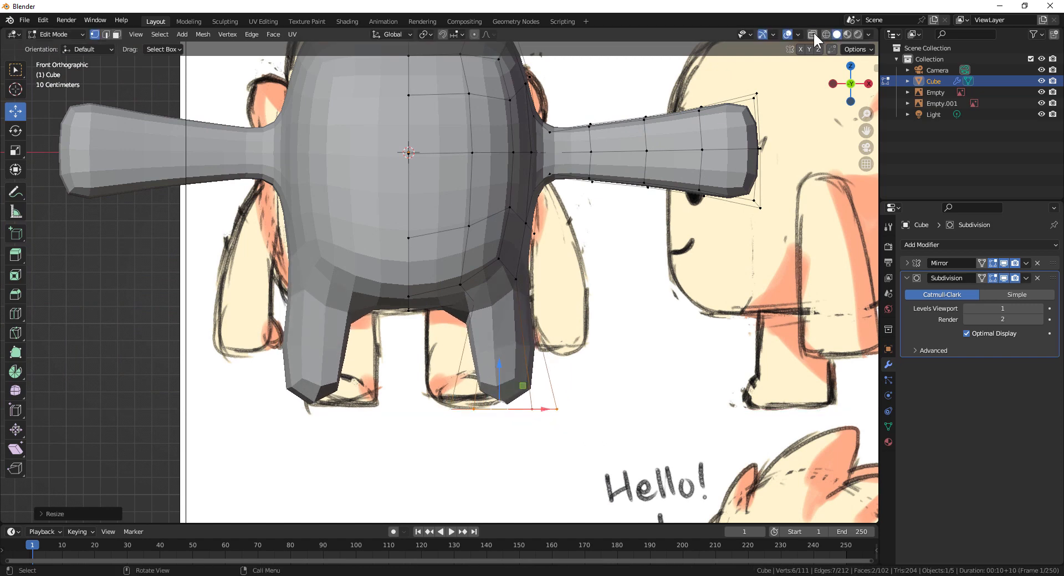
Step: Turn on X-ray and move the vertices at the top inner side of the leg along X toward the body's centre
left_click(813, 33)
left_click(486, 307)
key("g")
key("x")
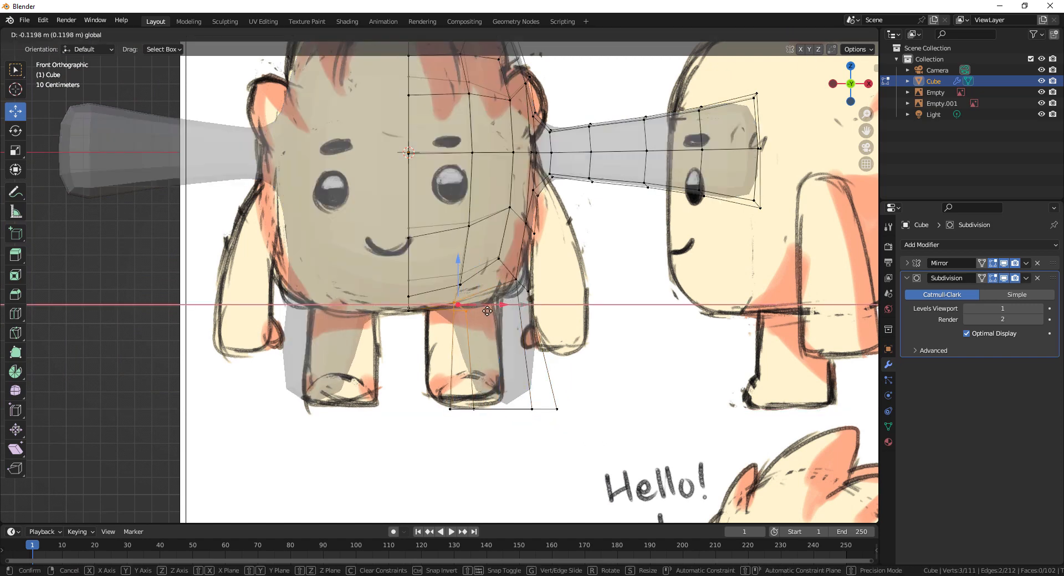
left_click(471, 315)
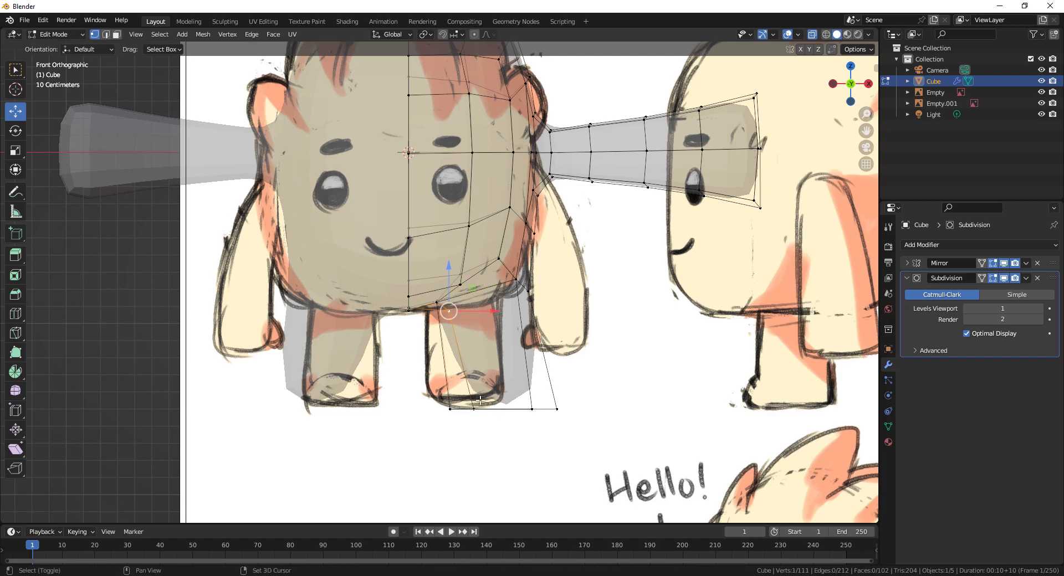
Step: Shift the leg's inner vertical edges along X, adjusting the front and back vertices to even out the leg's shape
middle_click_drag(471, 314, 435, 378)
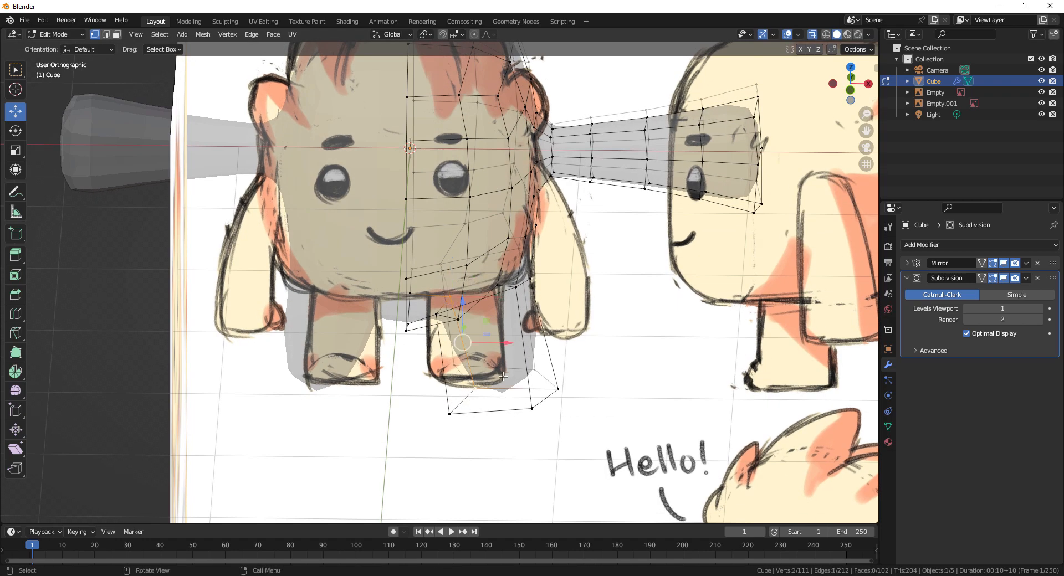
key("g")
key("x")
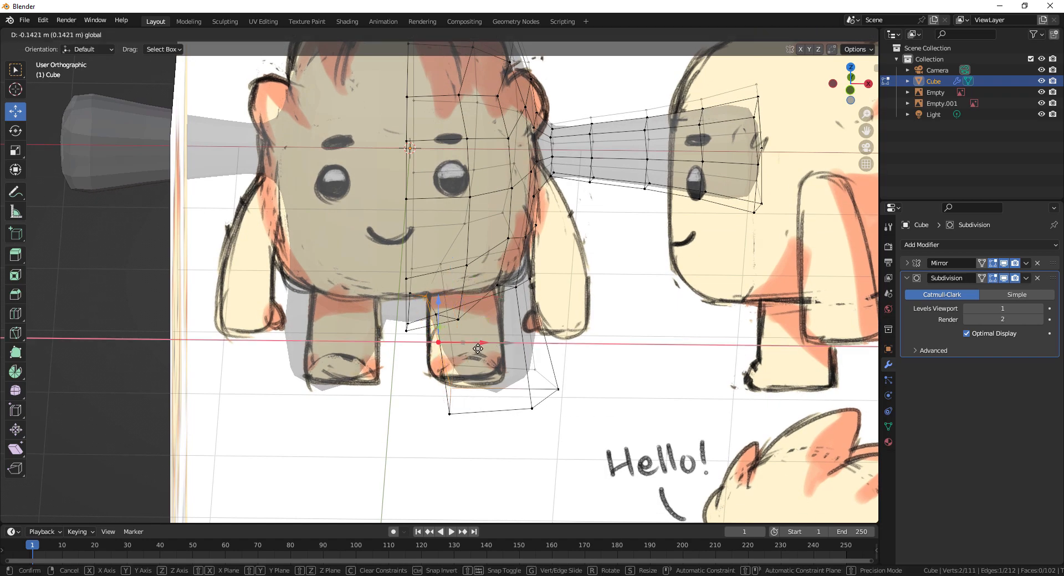
left_click(477, 349)
left_click(457, 390)
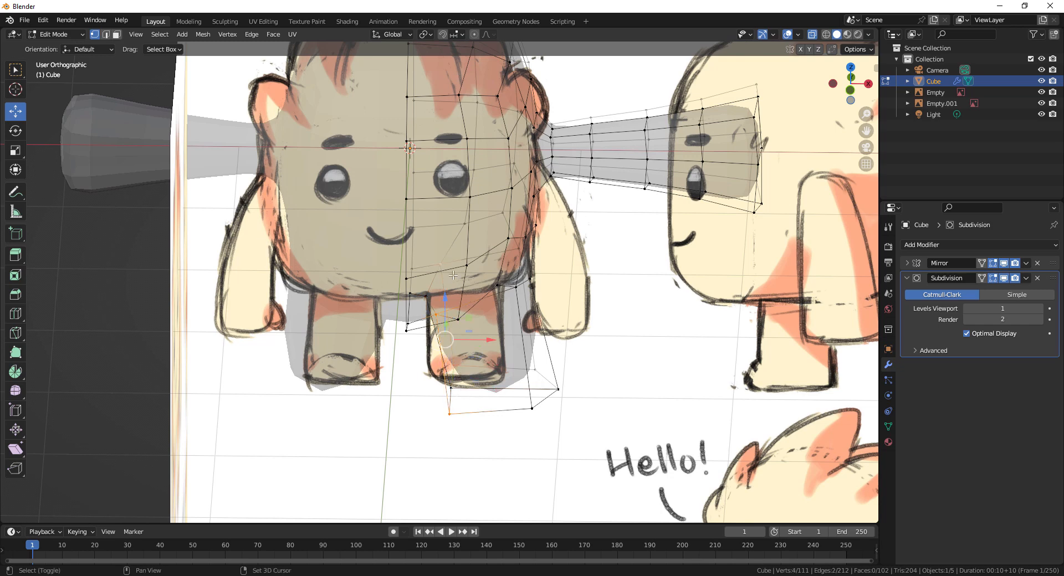
key("g")
key("x")
left_click(522, 380)
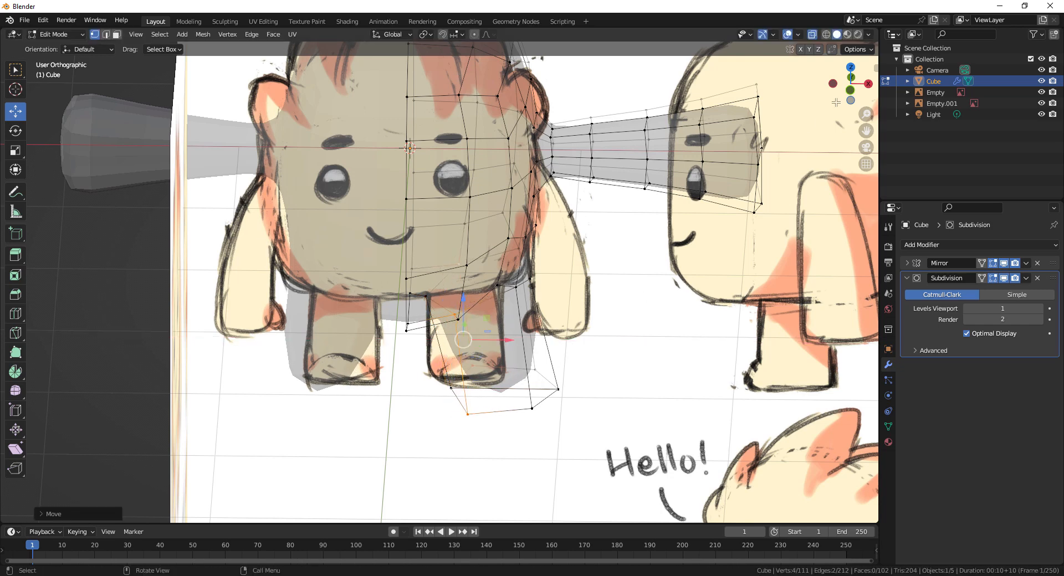
Step: In front view, select all of the leg's bottom vertices and round them with LoopTools Circle
left_click(850, 90)
left_click_drag(431, 385, 605, 431)
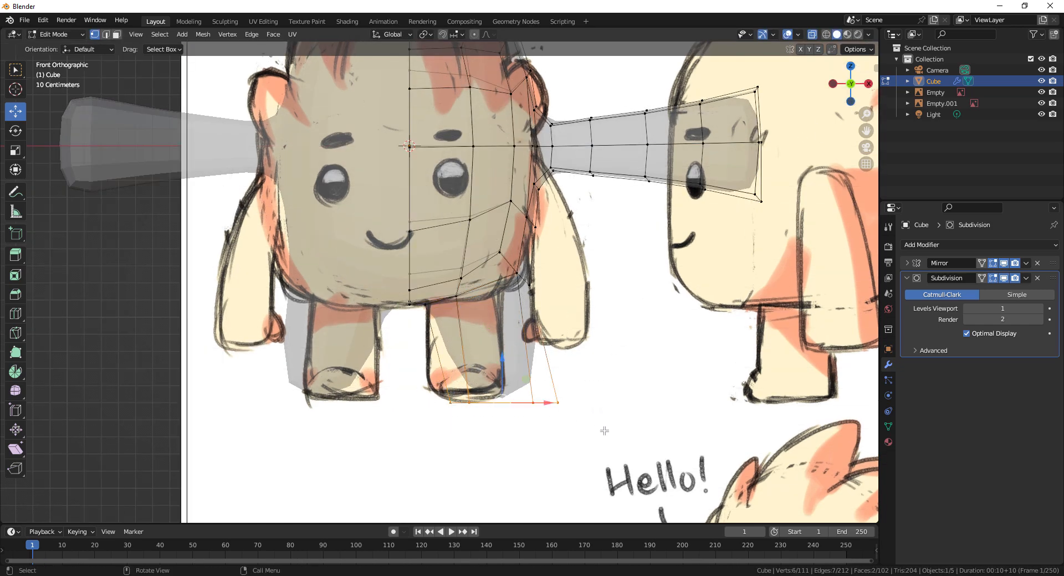
right_click(651, 330)
mouse_move(622, 291)
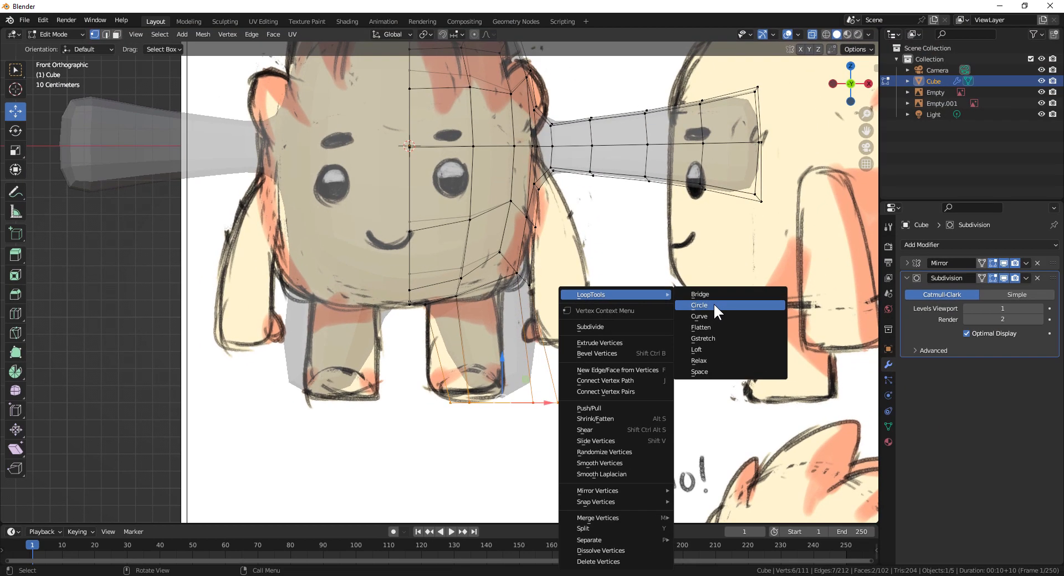
left_click(698, 305)
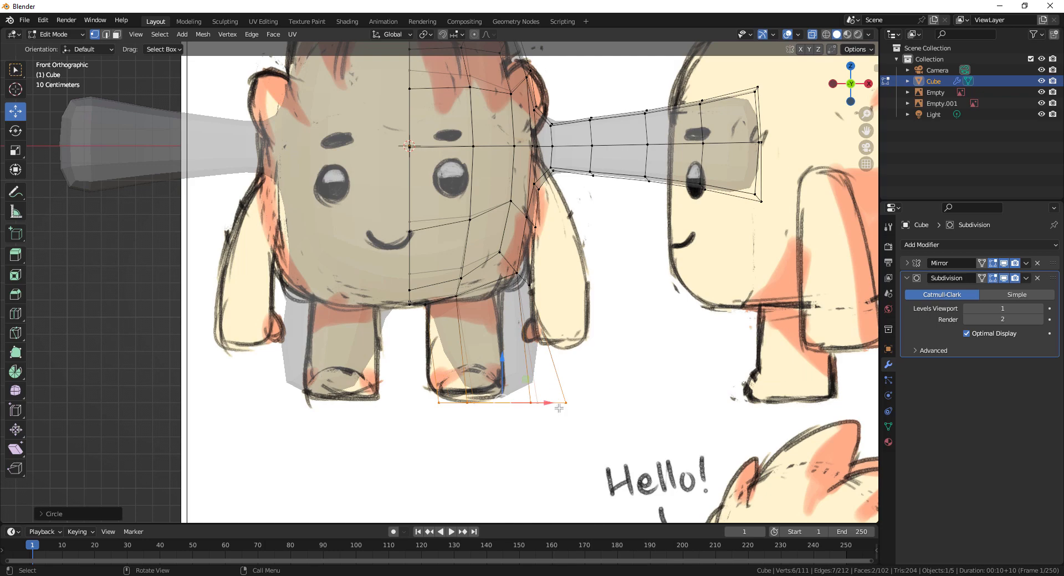
Step: Hide both reference images, select the edge loop where the leg meets the body, and round it with LoopTools Circle
middle_click_drag(517, 429, 471, 422)
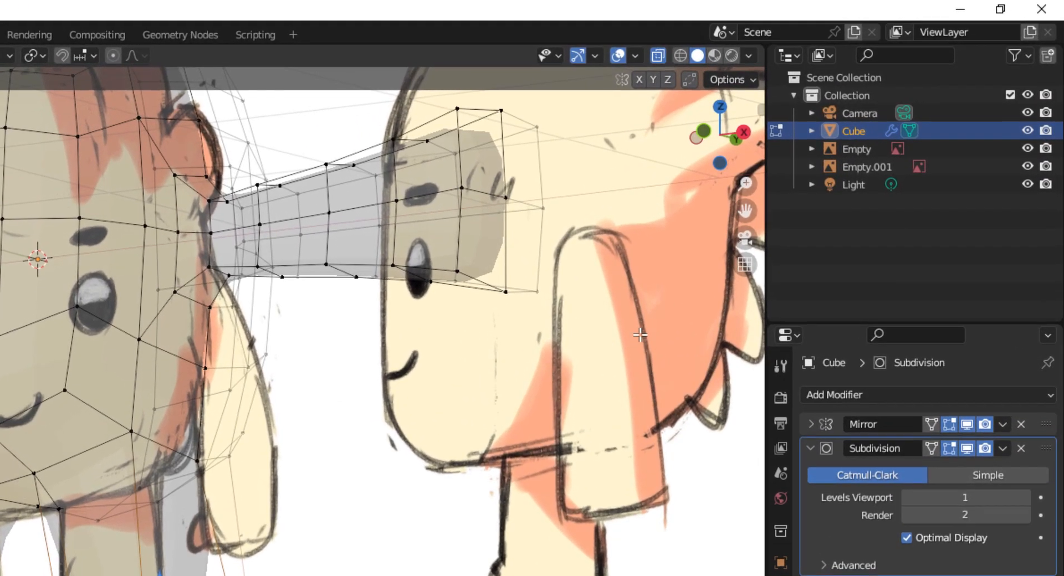
left_click_drag(1028, 148, 1028, 166)
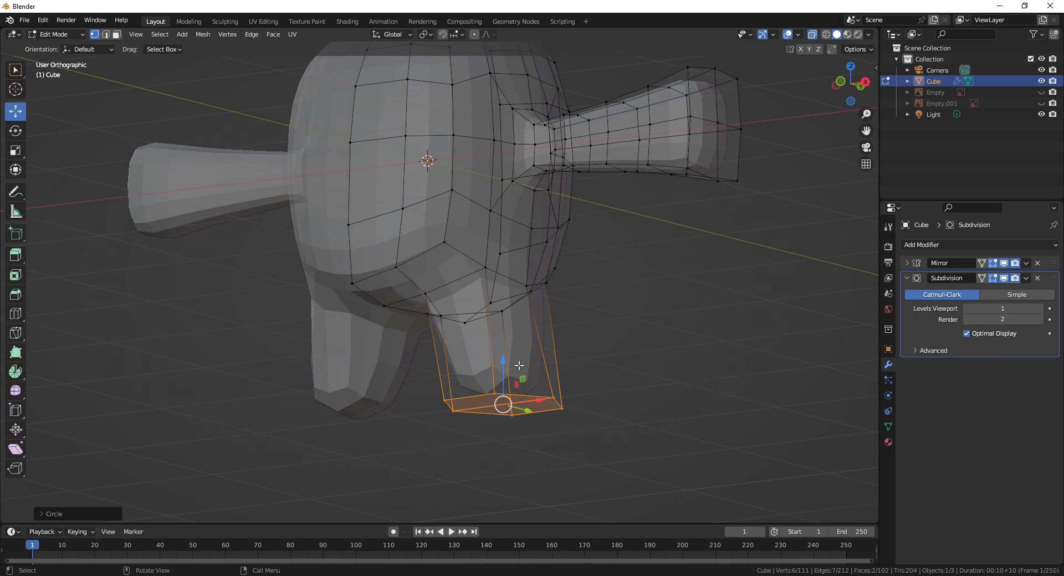
middle_click_drag(491, 269, 513, 285)
left_click(513, 285, "alt")
left_click(458, 289, "alt+shift")
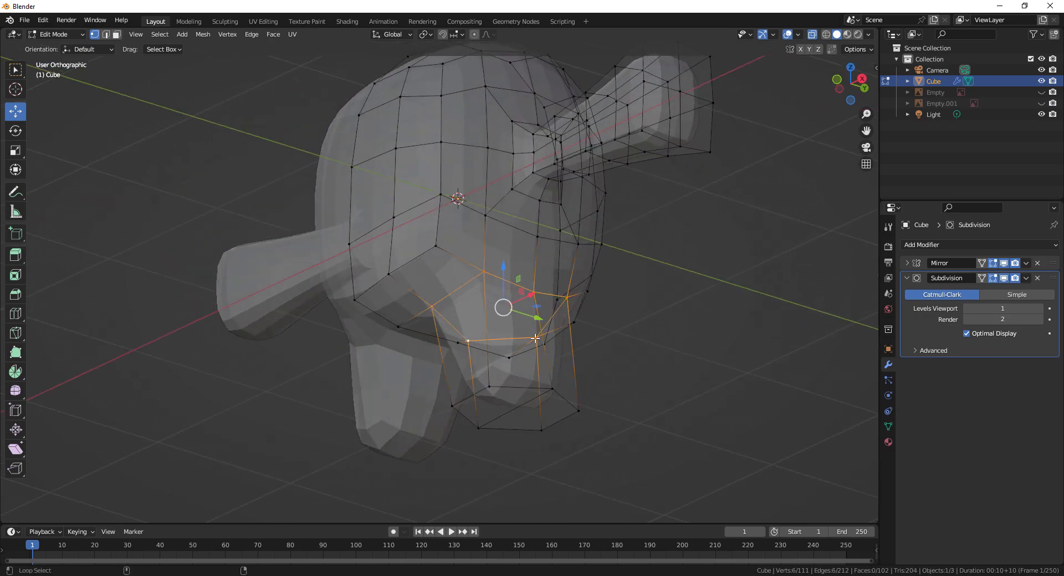
middle_click_drag(535, 338, 594, 316)
right_click(594, 316)
mouse_move(649, 268)
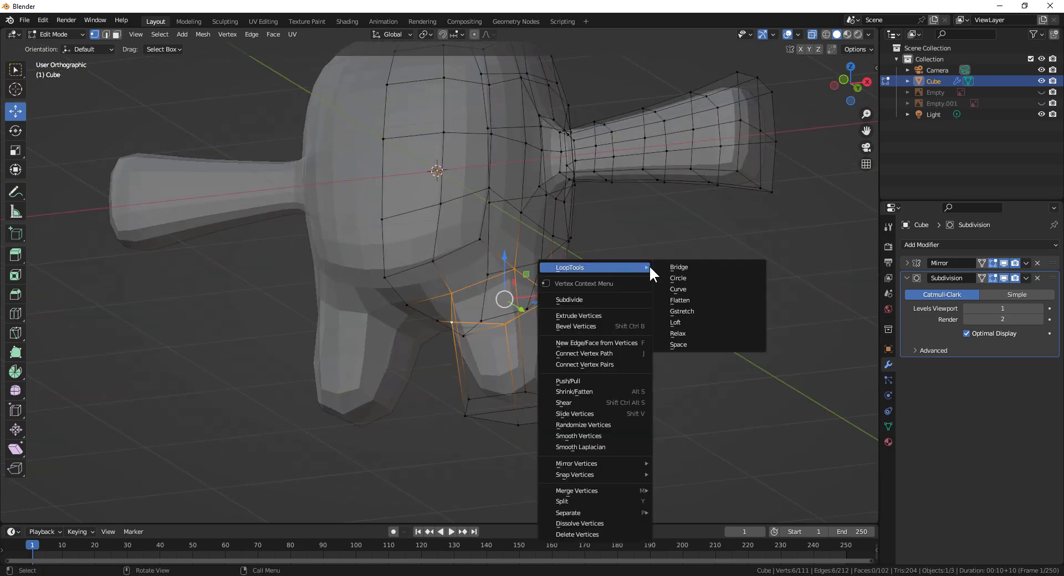
left_click(687, 277)
middle_click_drag(687, 279, 541, 328)
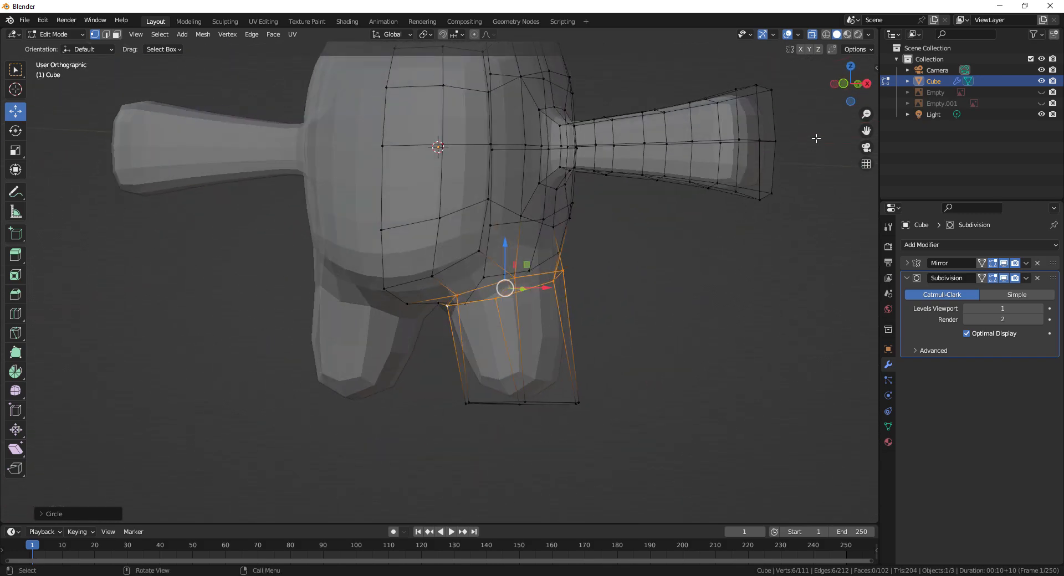
Step: In front view, scale the leg's top loop and rotate it closer to horizontal
left_click(845, 85)
key("s")
left_click(625, 270)
key("r")
left_click(494, 249)
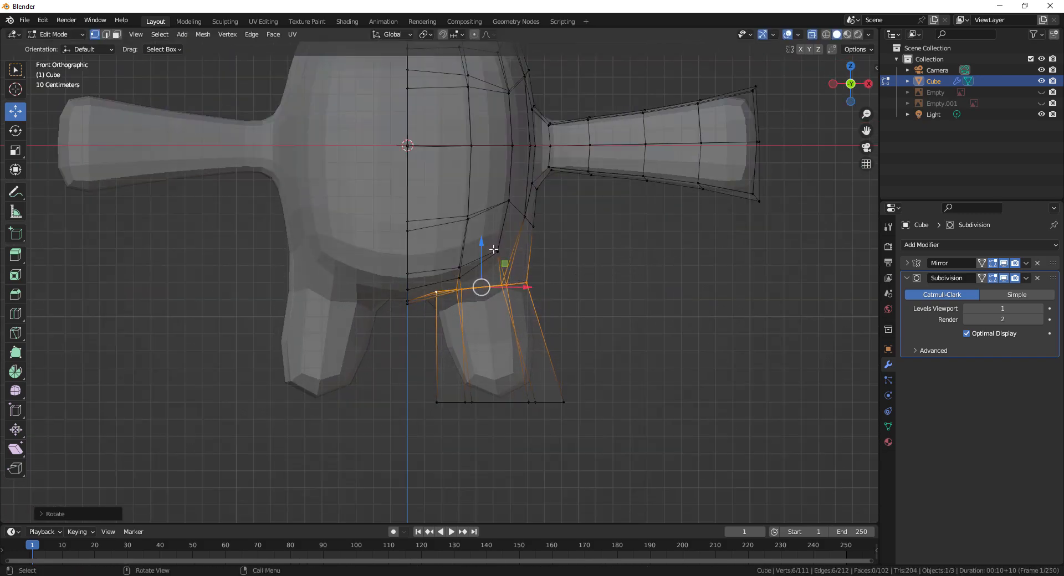
Step: Lower the leg's top loop slightly, and flatten it together with the neighbouring underside vertices by scaling to 0 along Z
left_click_drag(482, 244, 482, 251)
left_click_drag(378, 284, 625, 304)
key("s")
key("z")
key("0")
left_click(624, 304)
left_click_drag(513, 265, 486, 242)
left_click_drag(499, 229, 499, 238)
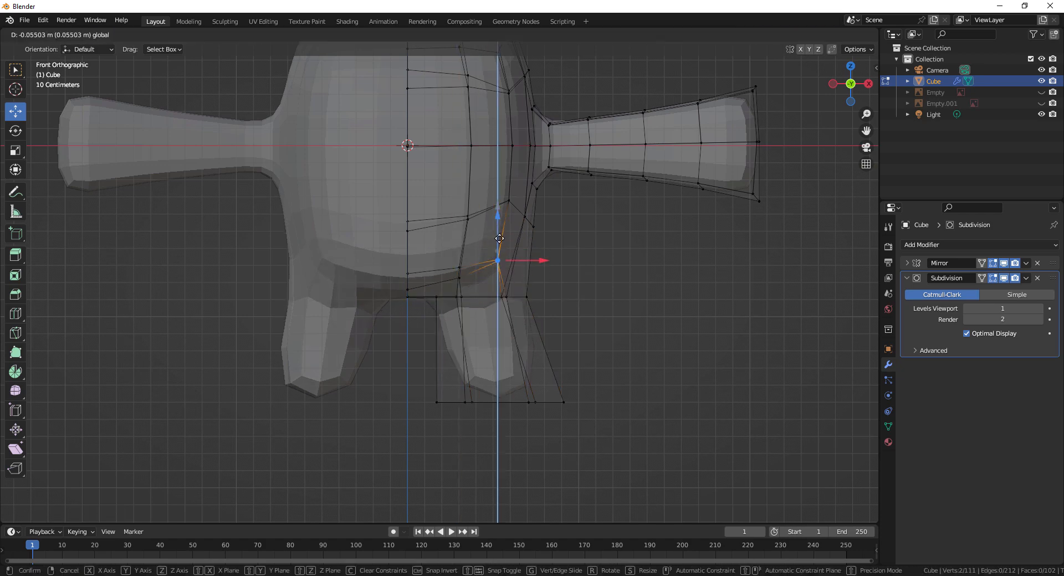
key("ctrl+z")
Step: In side view, lower the body's bottom front and back corner vertices slightly along Z
middle_click_drag(567, 264, 465, 266)
left_click(857, 92)
mouse_move(640, 220)
left_mouse_down()
mouse_move(620, 242)
mouse_move(635, 237)
left_mouse_up()
left_click(513, 278)
left_click(752, 268, "shift")
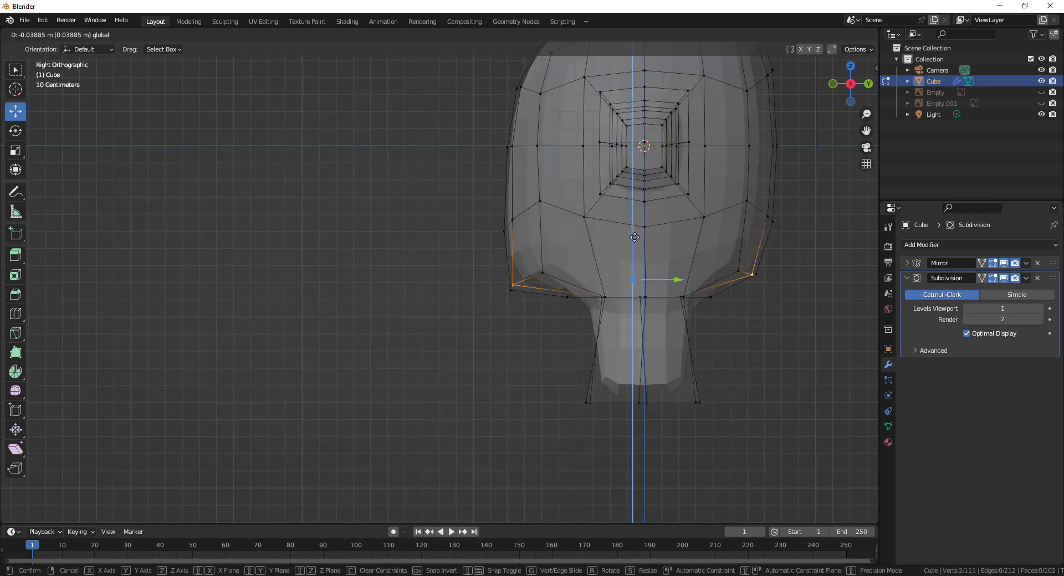
left_click(634, 237)
Step: Over the front drawing, scale down the leg's bottom loop to narrow it, and add a loop cut just above the foot
left_click(832, 83)
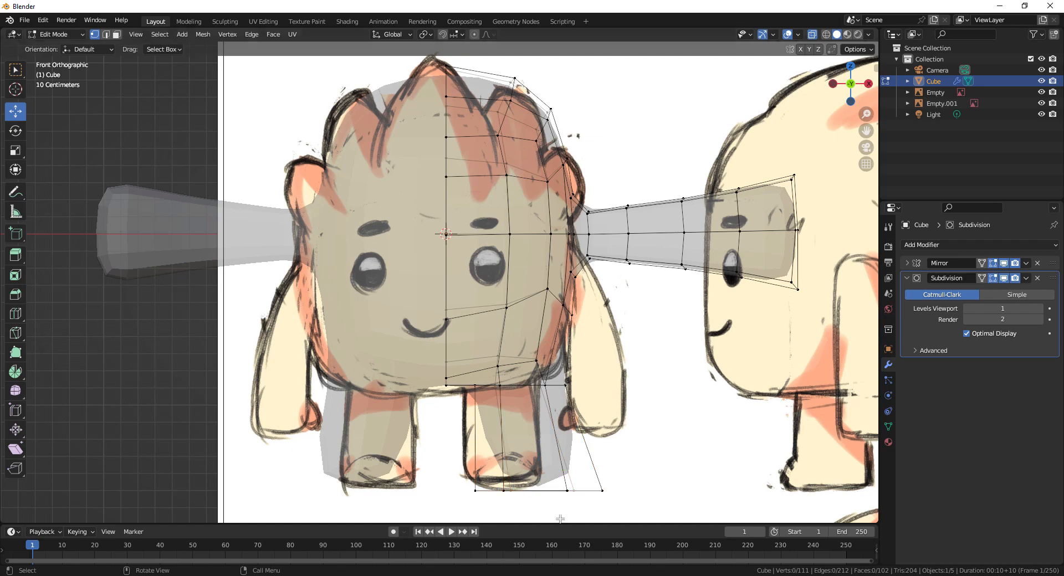
left_click_drag(452, 467, 564, 495)
key("s")
left_click(608, 493)
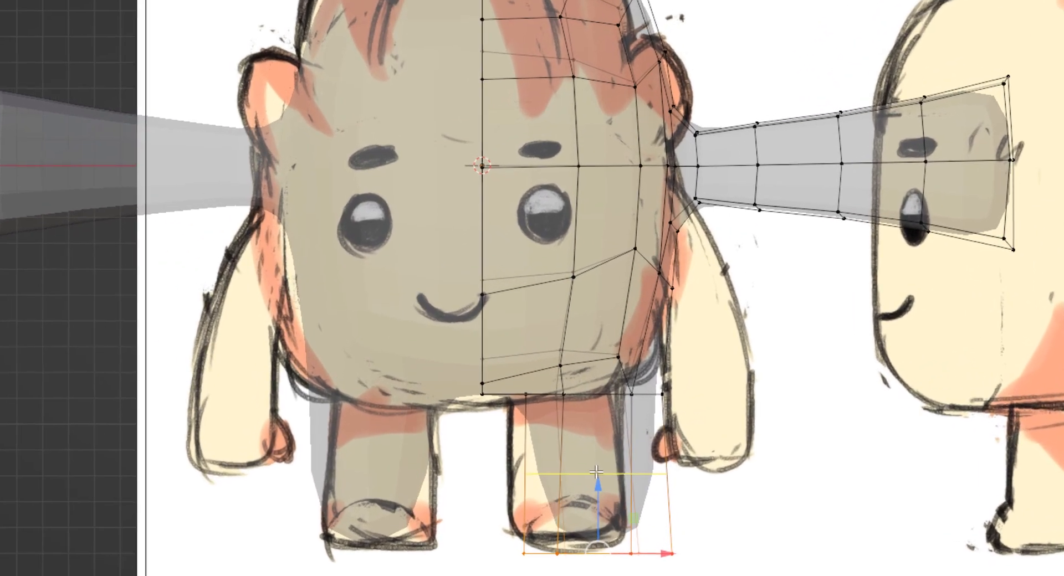
left_click(597, 472)
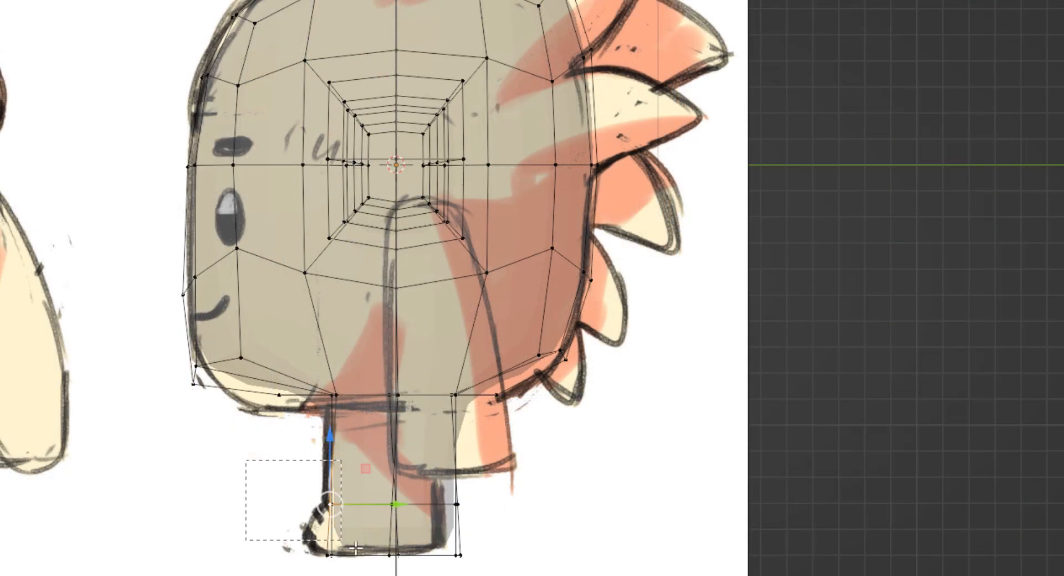
Step: Select the front faces at the leg's bottom in side view, extrude them forward along Y as the foot, and flatten them to 0 along Y
left_click_drag(416, 575, 415, 575)
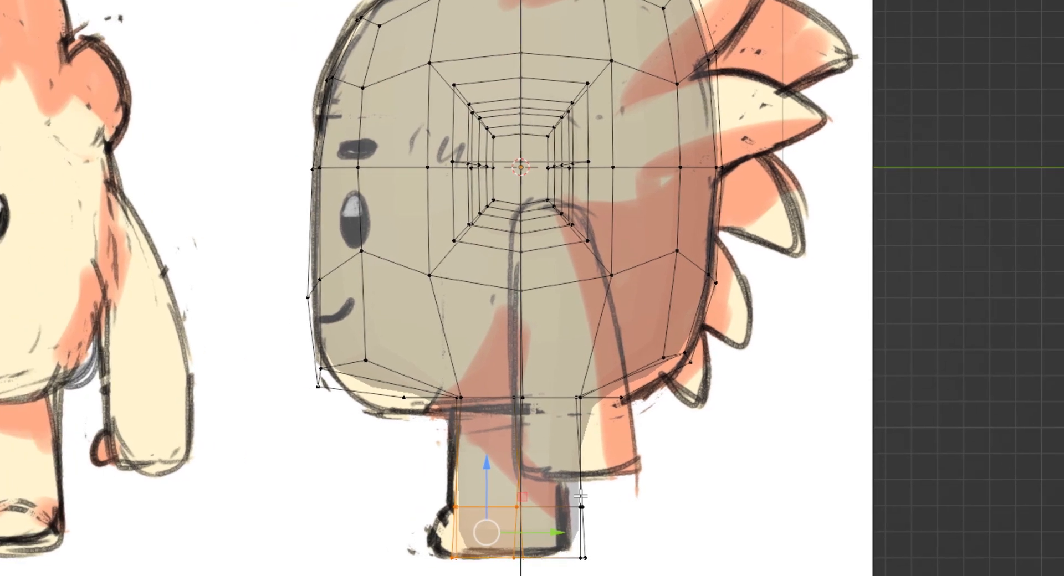
key("e")
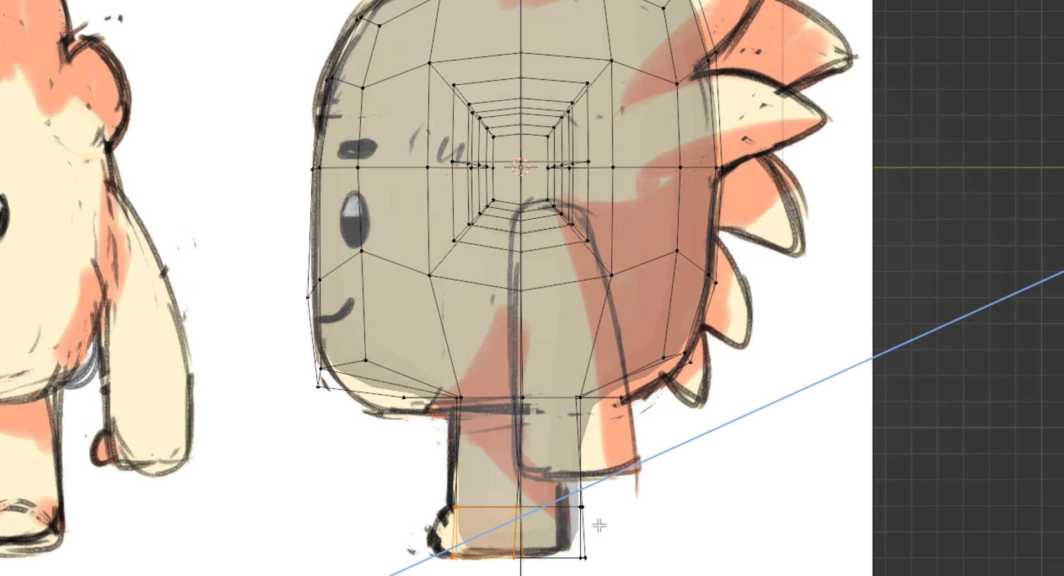
key("y")
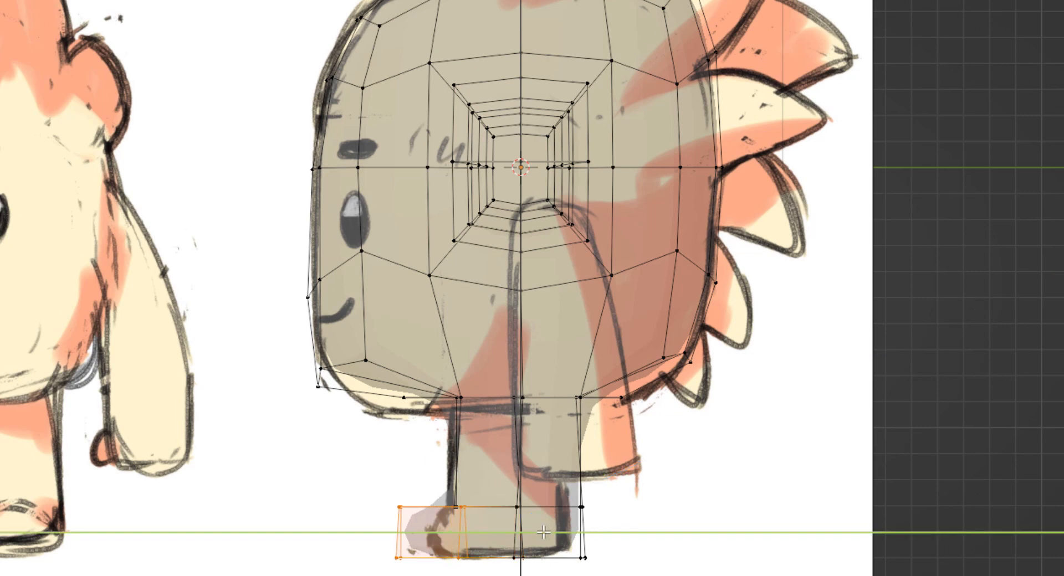
left_click(543, 533)
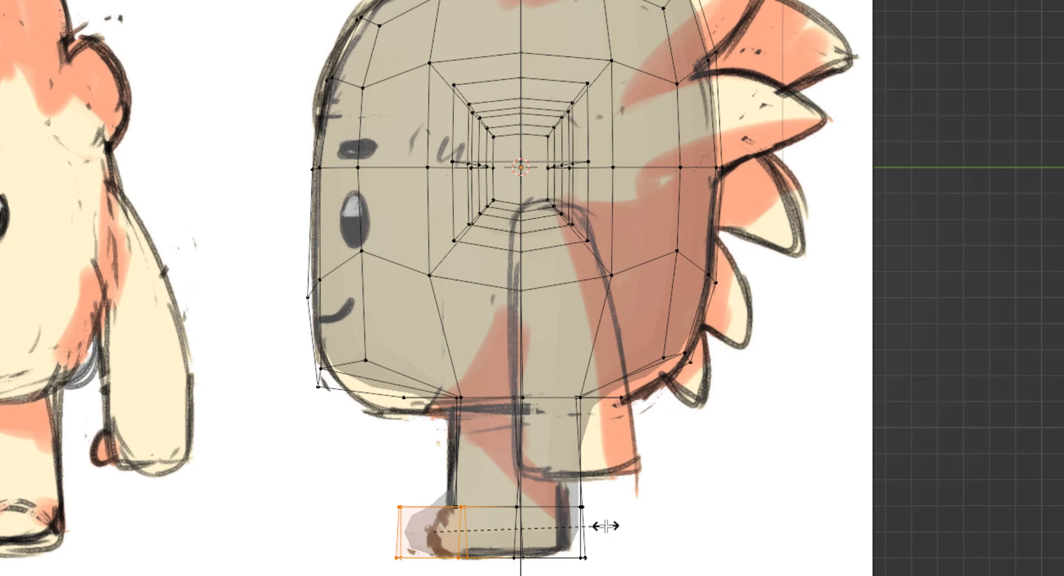
key("y")
key("0")
key("Return")
Step: Lower the four upper vertices of the foot's front along Z to slope the toe
middle_click_drag(369, 481, 401, 419)
scroll(401, 419, "up", 3)
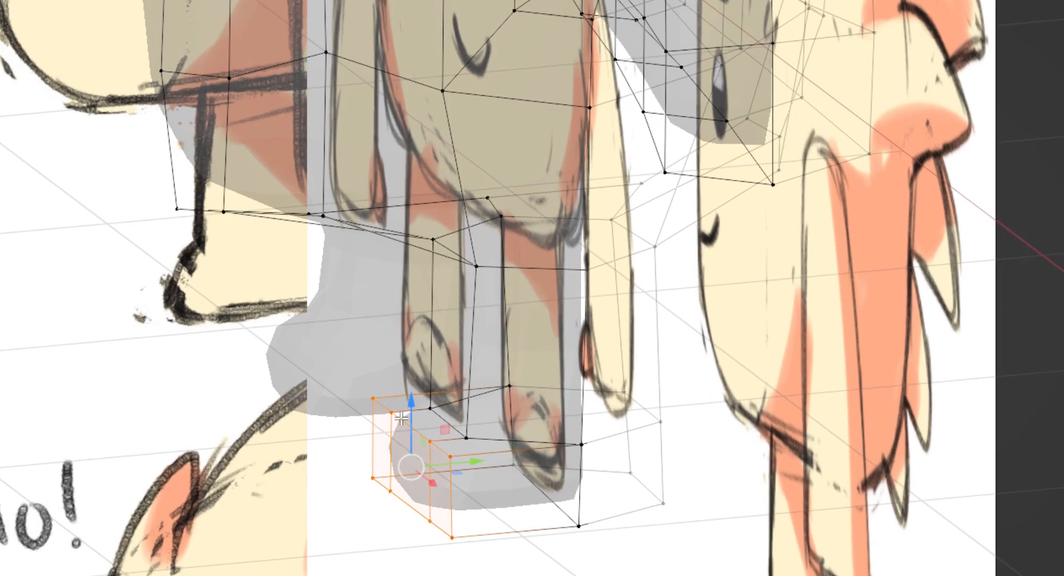
left_click(391, 413)
left_click(373, 398, "shift")
left_click(451, 456, "ctrl")
left_click_drag(412, 369, 418, 421)
Step: Move the outer corner vertices on both sides of the toe backward along Y to round the foot, and turn off X-ray in side view
left_click(373, 451)
left_click(373, 478, "shift")
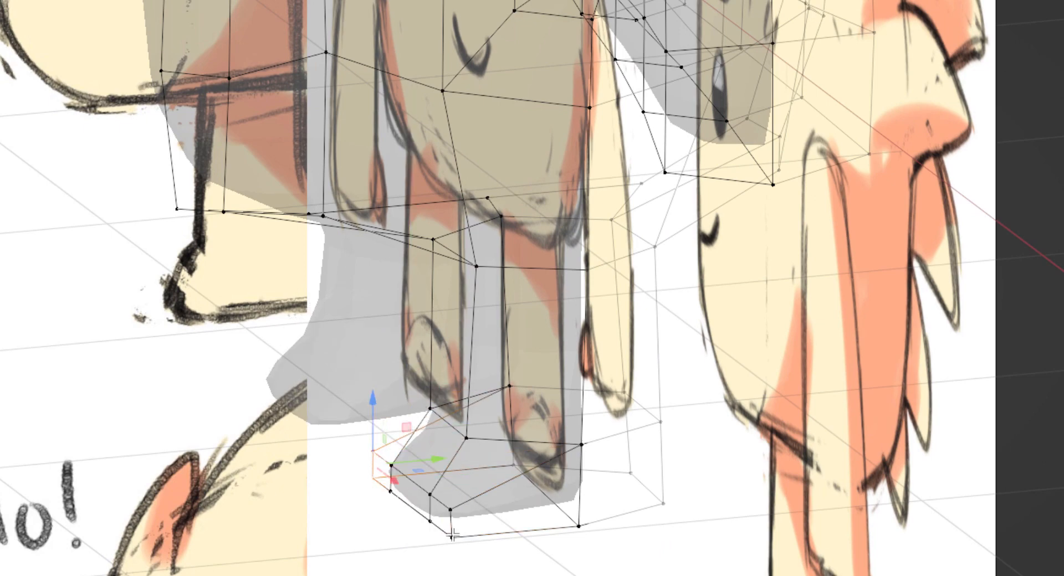
left_click(452, 536, "shift")
left_click(451, 510, "shift")
left_click_drag(474, 487, 495, 482)
key("KP_3")
key("alt+z")
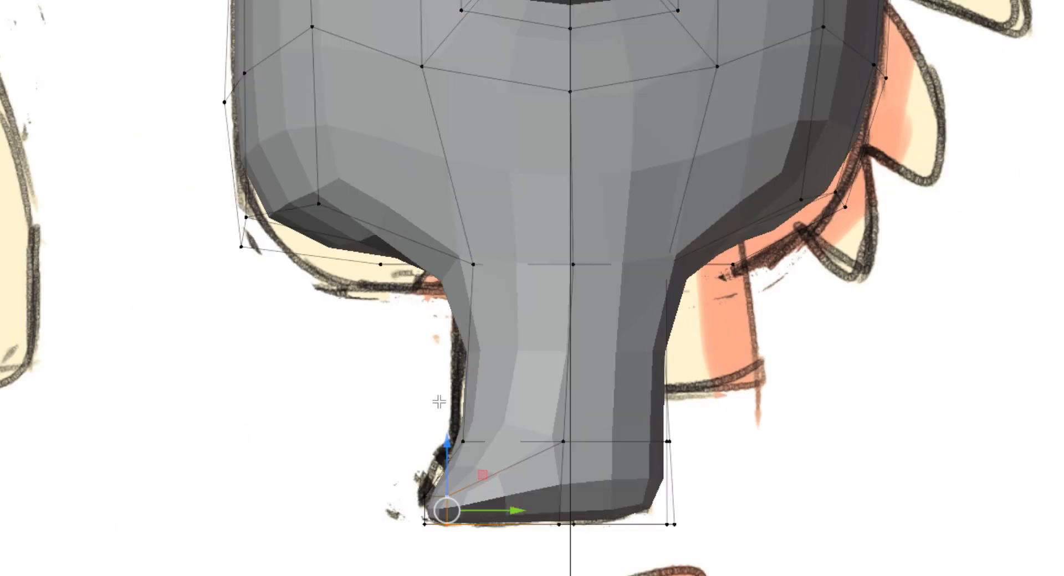
Step: Place a loop cut at the very top of the leg and scale that loop down in front view
left_click(555, 394)
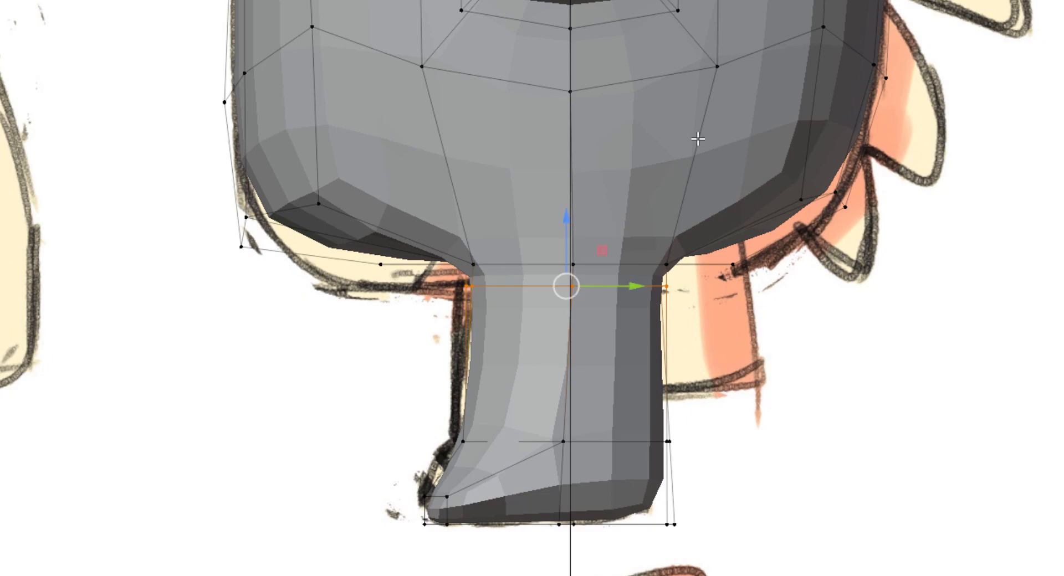
key("KP_1")
key("s")
left_click(512, 347)
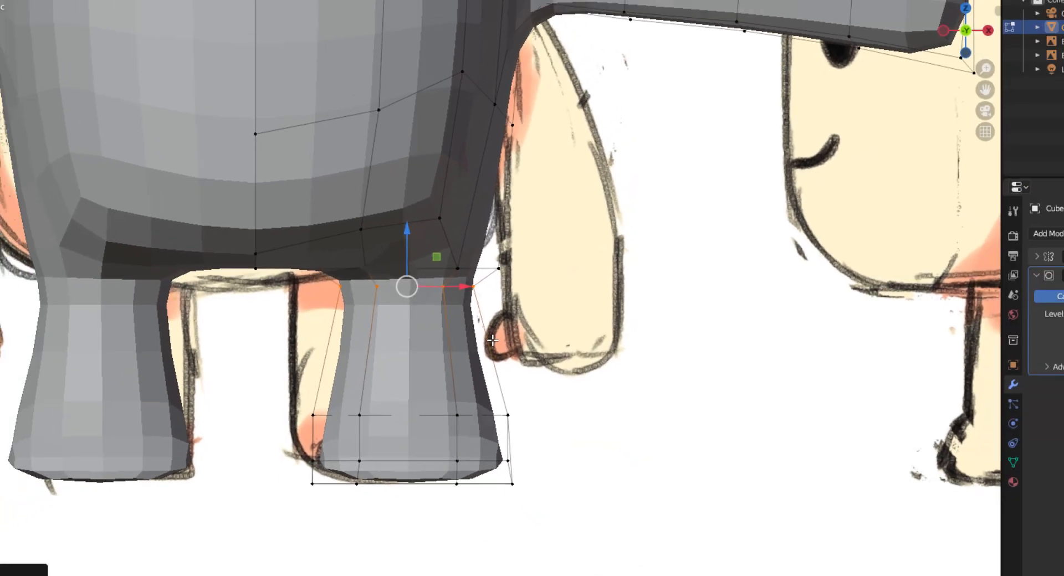
middle_click_drag(477, 134, 495, 198, "shift")
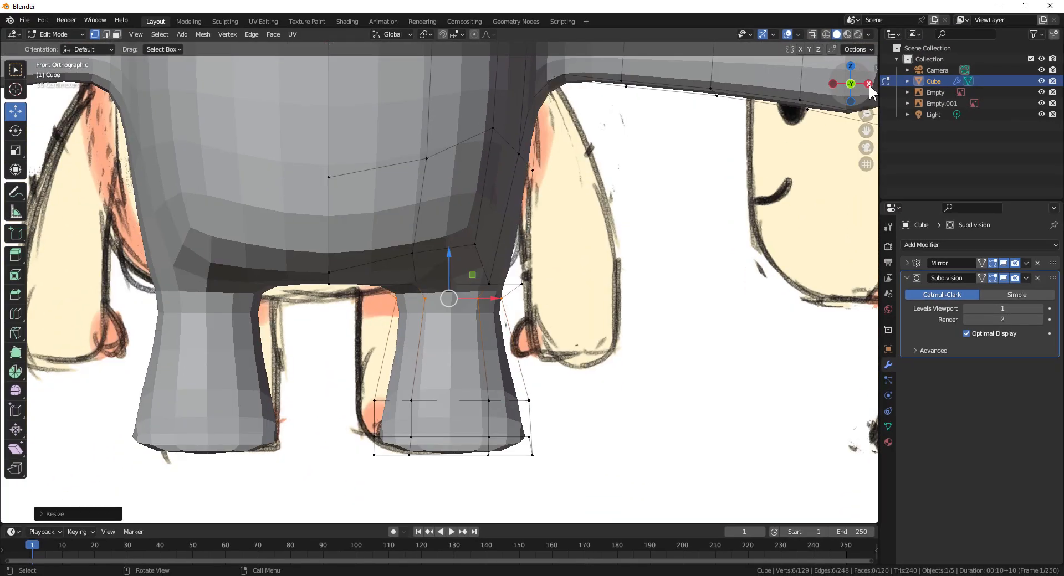
Step: Add a centred loop cut around the leg between its top loop and the foot
key("ctrl+r")
left_click(494, 369)
left_click(493, 369)
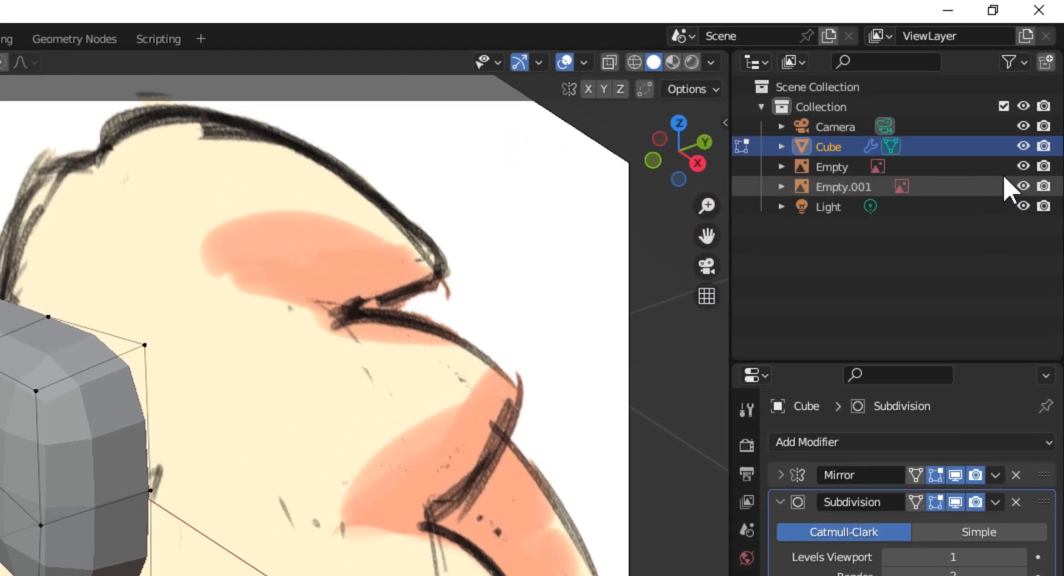
Step: Hide both reference images and make the edge loop at the arm's end circular with LoopTools Circle
left_click(1023, 165)
left_click(1023, 186)
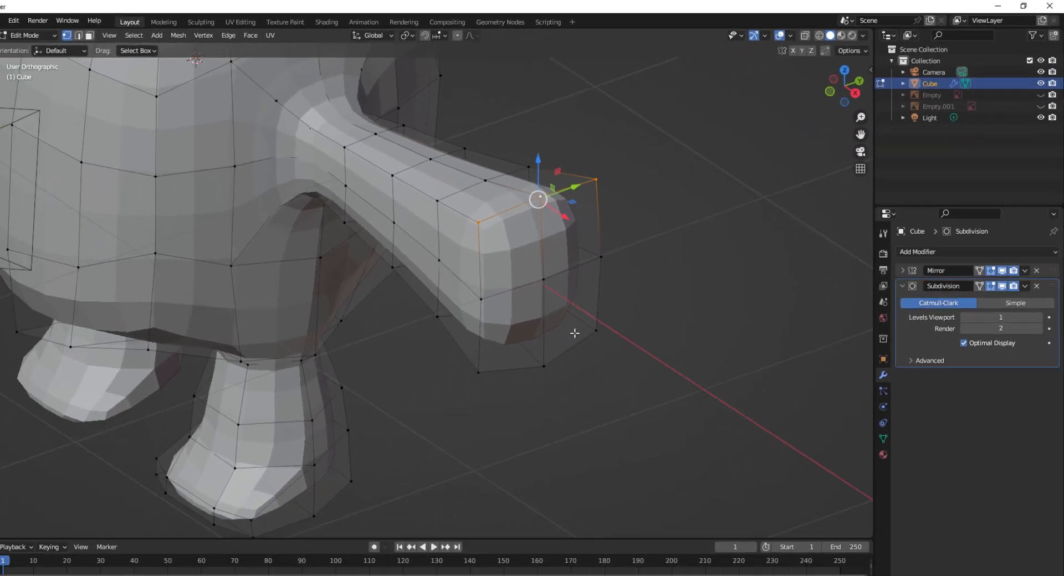
left_click(574, 345, "alt+shift")
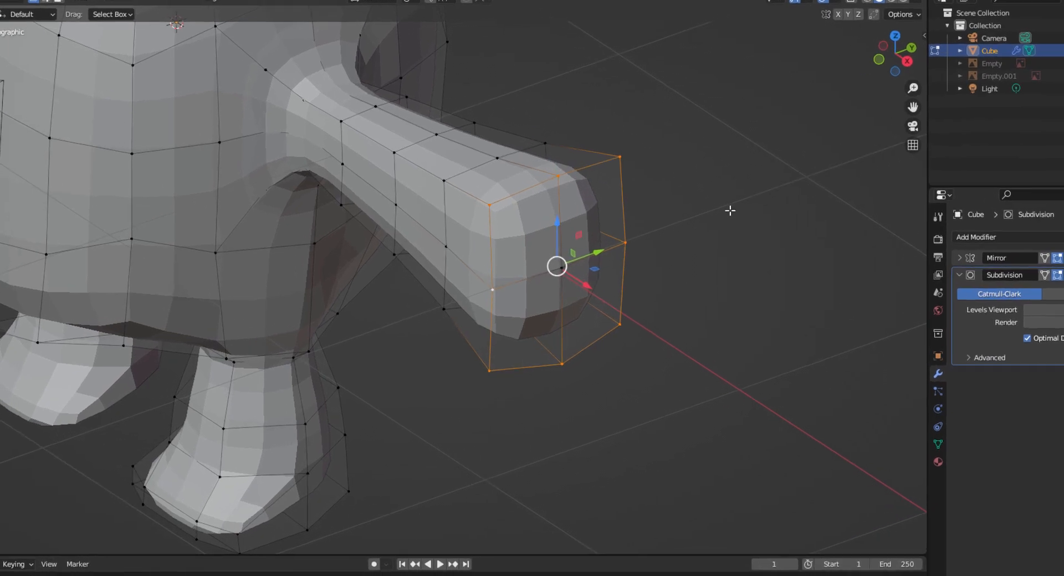
right_click(730, 203)
mouse_move(737, 204)
left_click(831, 200)
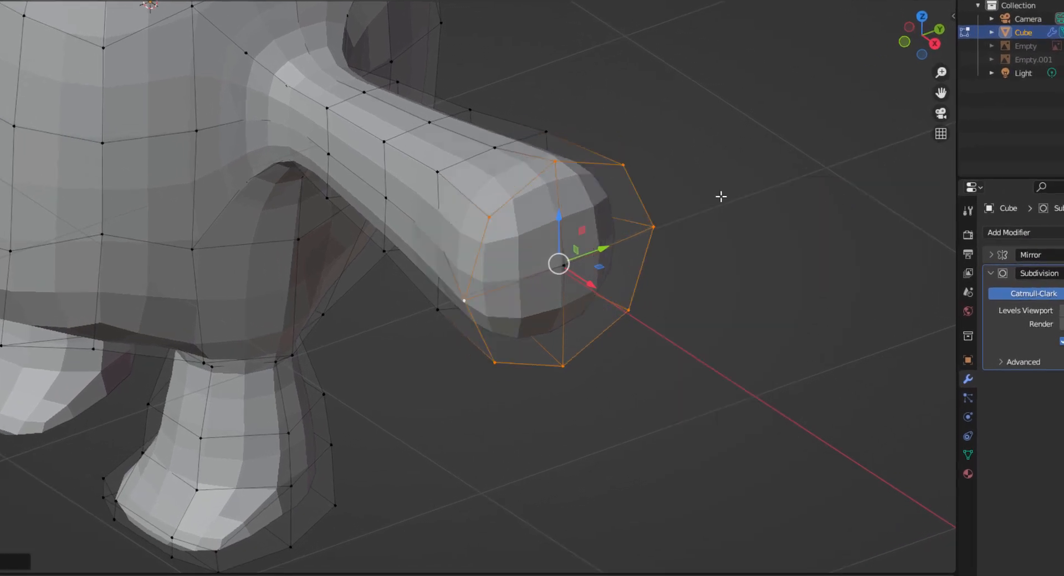
Step: Turn the next two edge loops inward from the arm's end into circles with LoopTools Circle
left_click(477, 157, "alt")
right_click(700, 100)
mouse_move(706, 98)
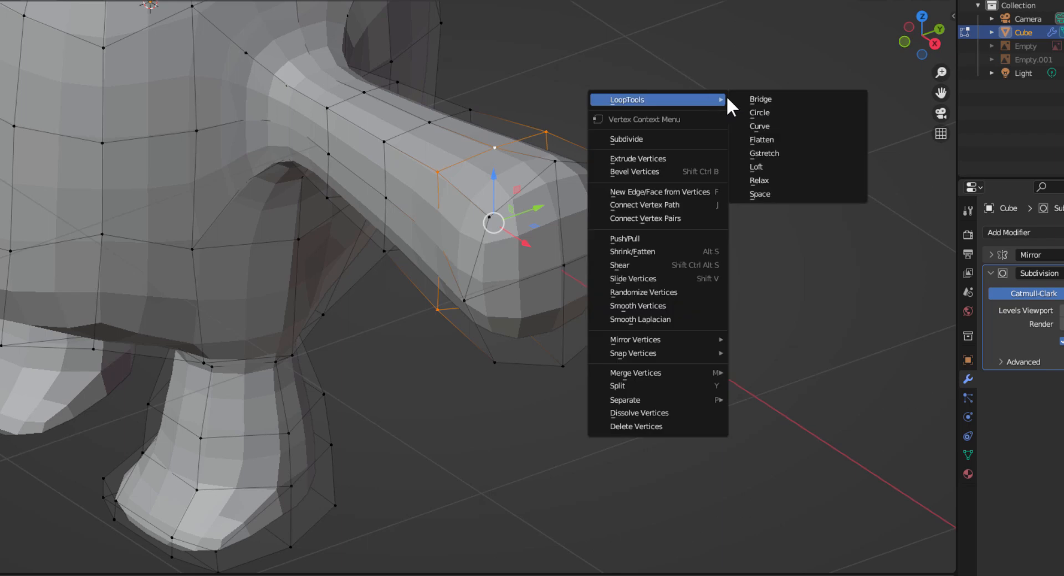
left_click(764, 113)
left_click(418, 131, "alt")
right_click(724, 98)
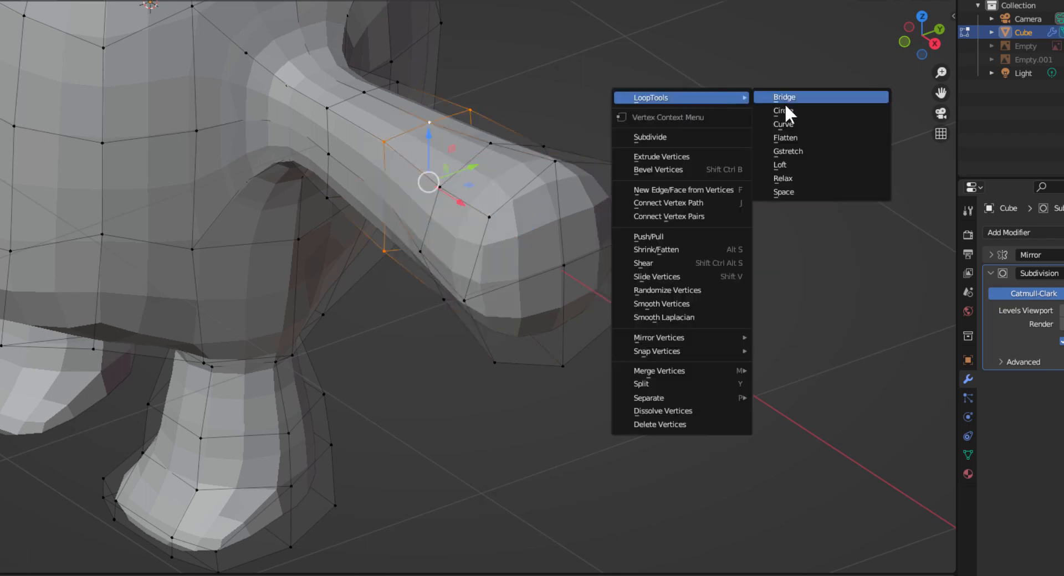
left_click(774, 113)
Step: Apply LoopTools Circle to each of the two arm edge loops nearest the shoulder
left_click(407, 98, "alt")
right_click(705, 76)
mouse_move(705, 77)
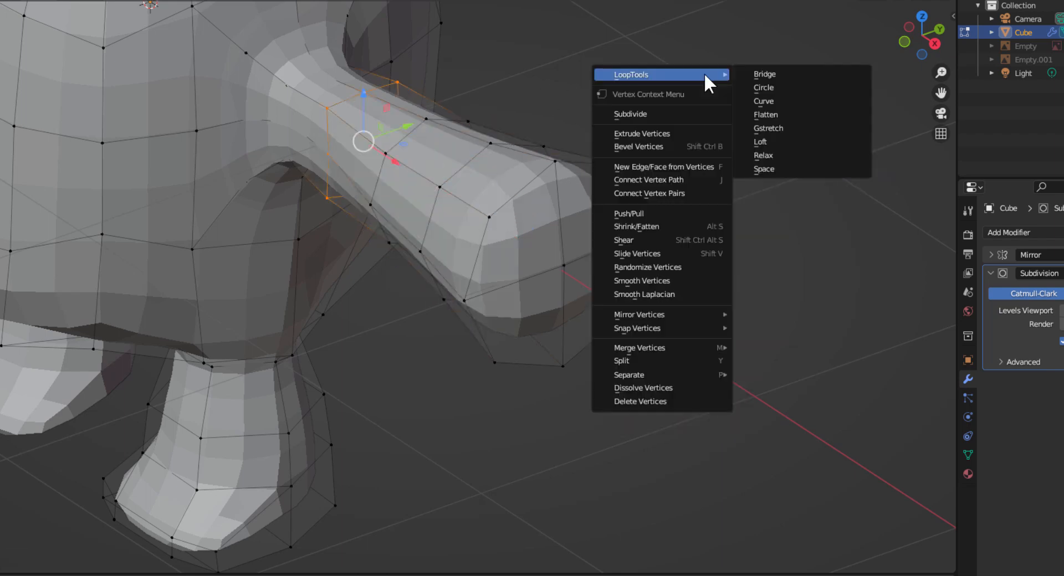
left_click(785, 86)
left_click(299, 79, "alt")
right_click(604, 77)
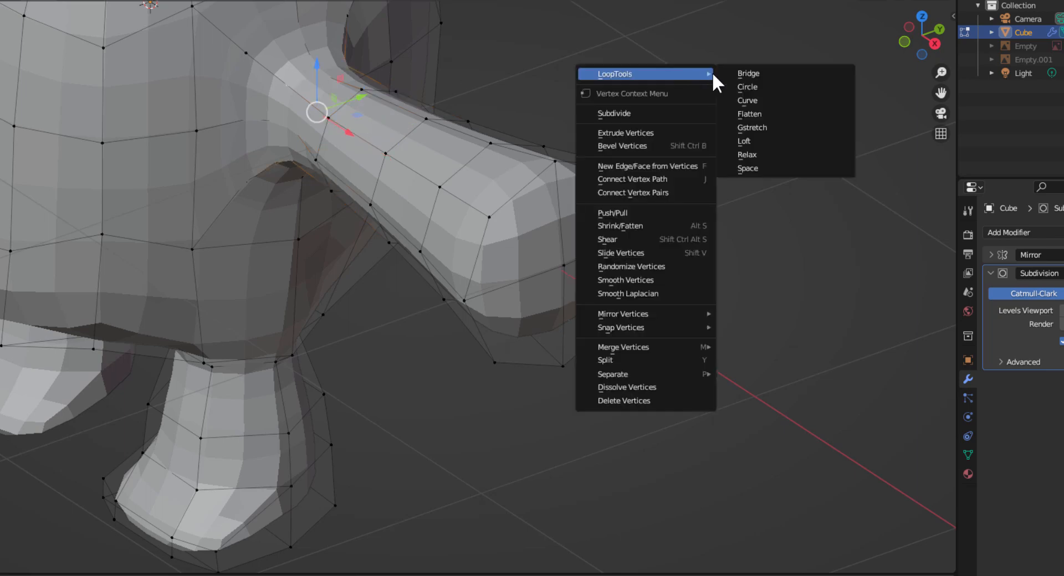
left_click(768, 87)
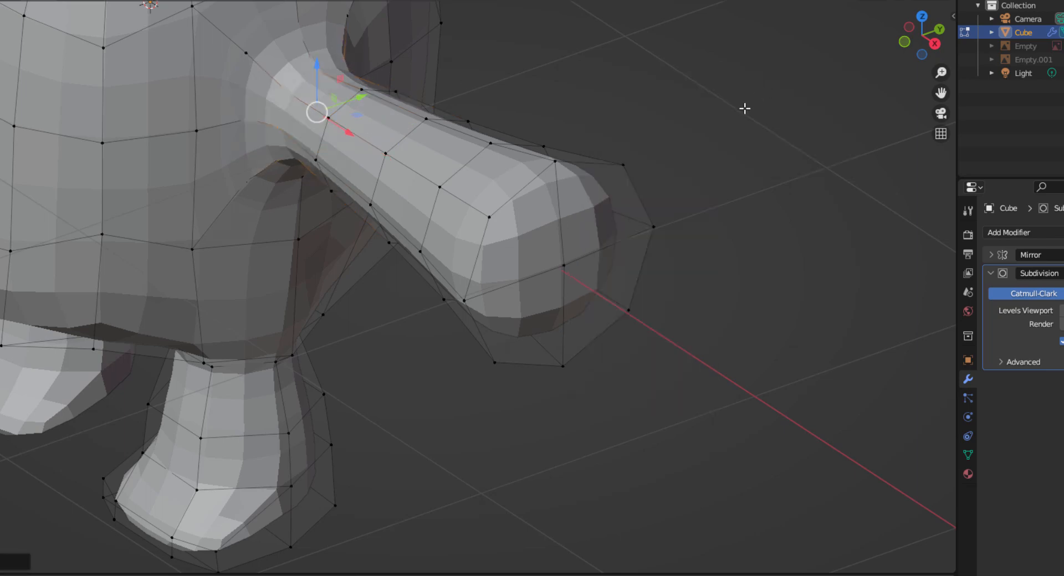
Step: In front view, flatten the body's edge loop below the arms along Z and move it down
key("KP_1")
key("s")
key("z")
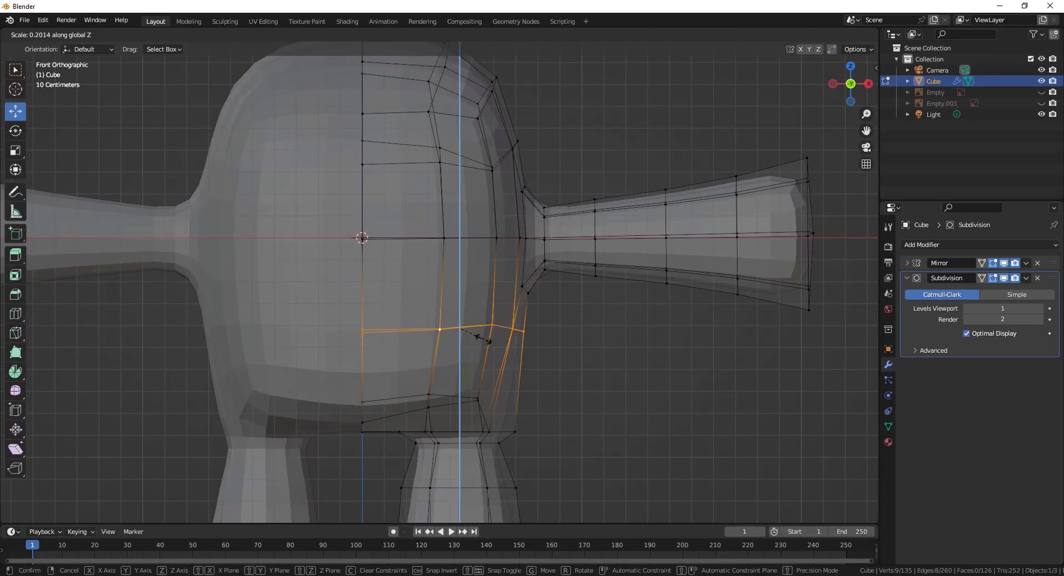
left_click(482, 339)
left_click_drag(463, 302, 463, 324)
Step: Select the vertices just above the body's bottom edge, flatten them along Z and widen them along X
left_click_drag(332, 382, 525, 428)
key("s")
key("z")
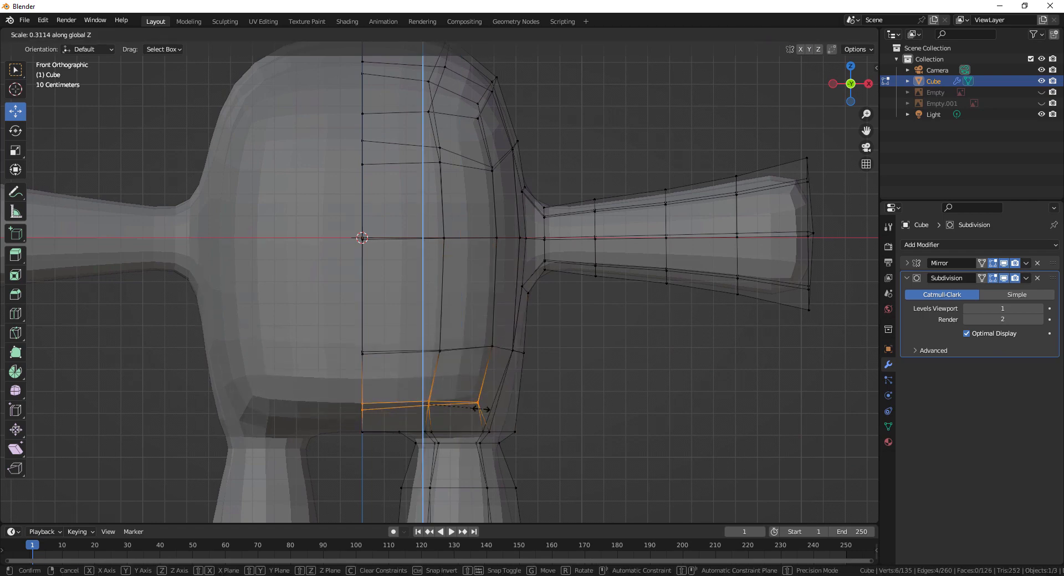
left_click(475, 404)
key("s")
key("x")
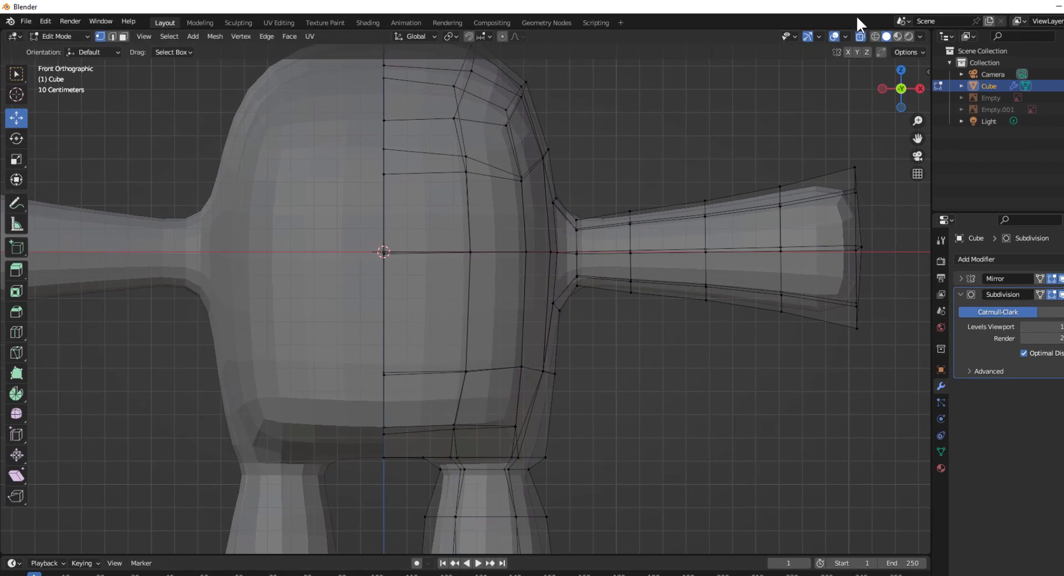
Step: Select the entire mesh and shade all its faces smooth
key("a")
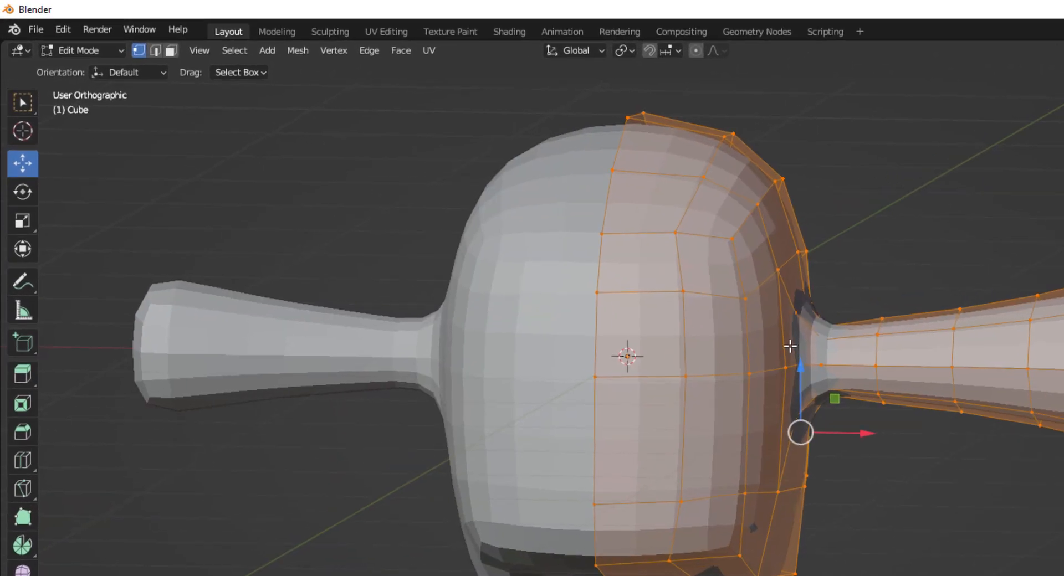
left_click(423, 53)
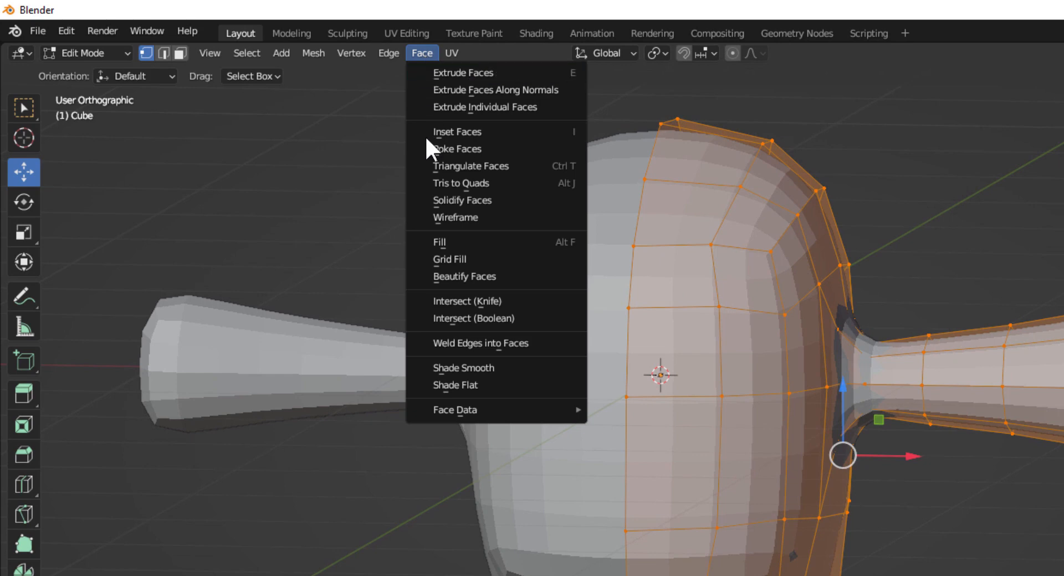
left_click(443, 367)
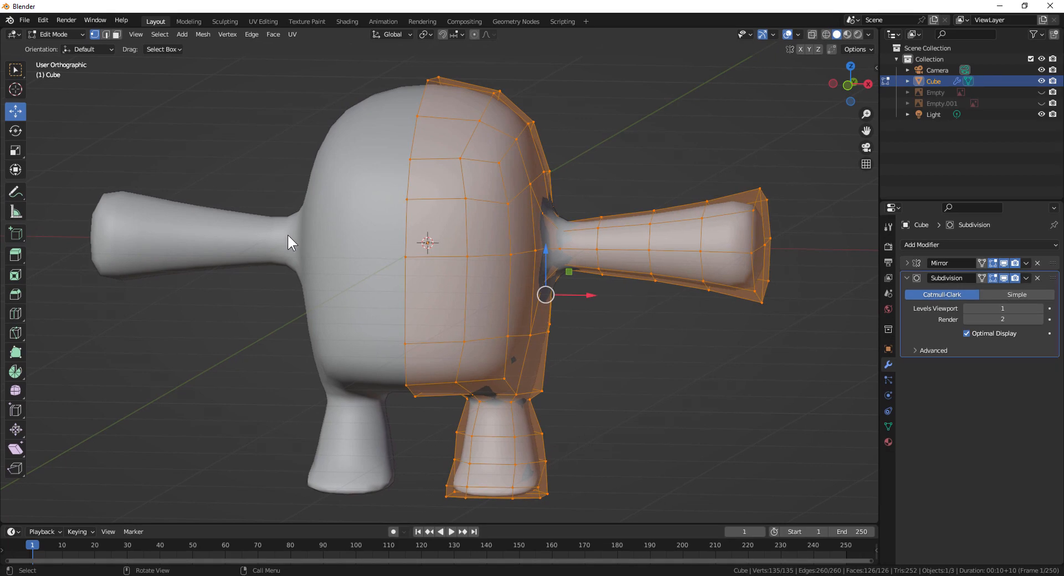
Step: Show the side reference Empty.001, select two adjacent faces on the head's upper back, and extrude them as a hair spike
key("KP_3")
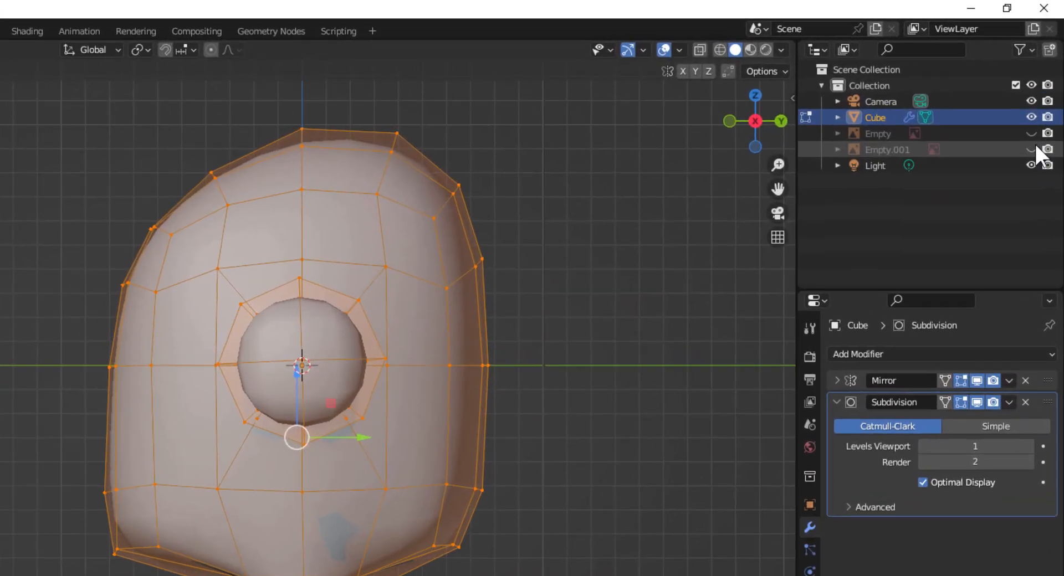
left_click(1041, 103)
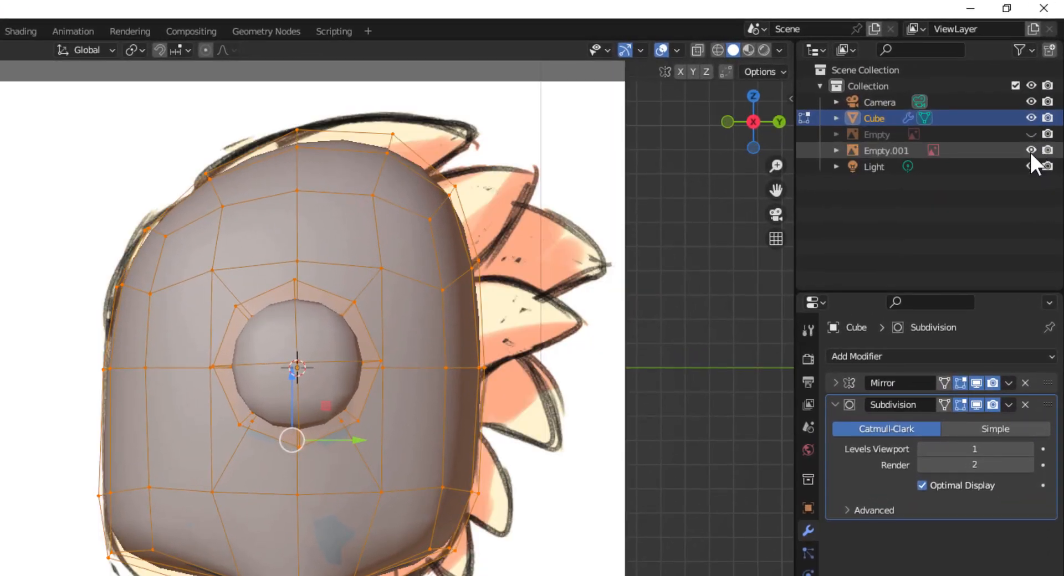
scroll(333, 294, "up", 3)
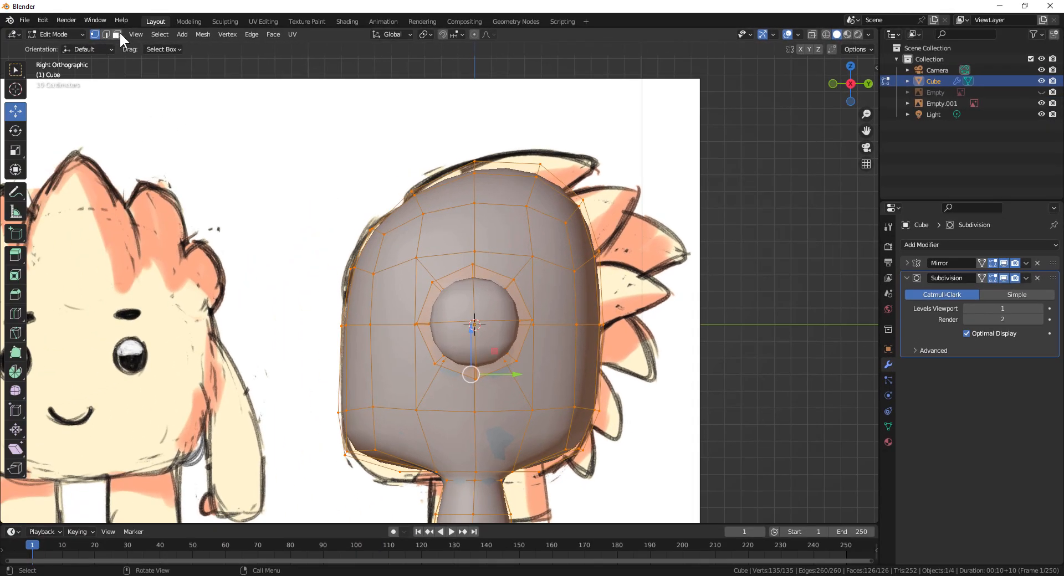
left_click(117, 34)
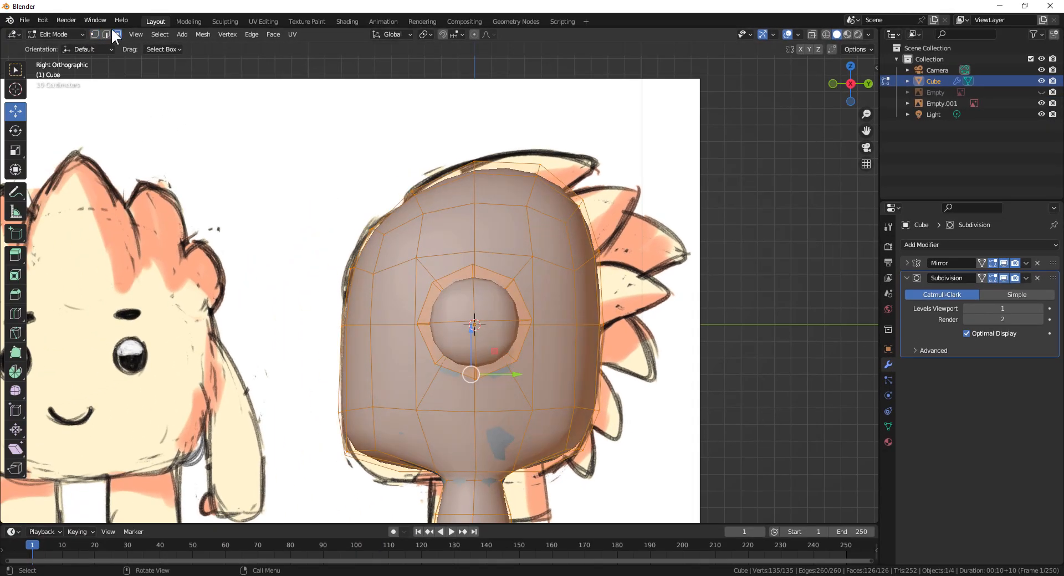
middle_click_drag(578, 191, 468, 221)
left_click(468, 220)
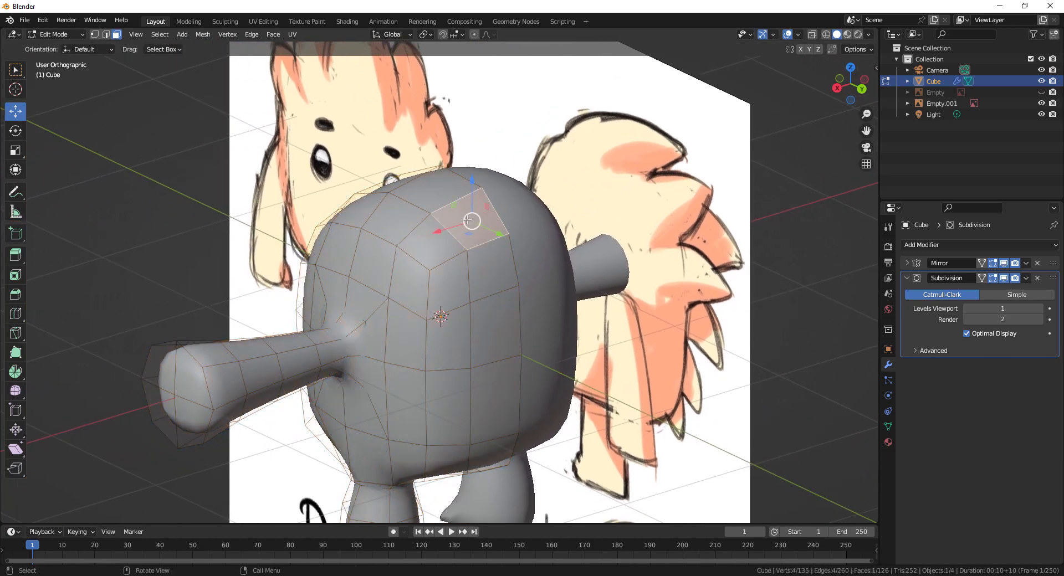
left_click(493, 275, "shift")
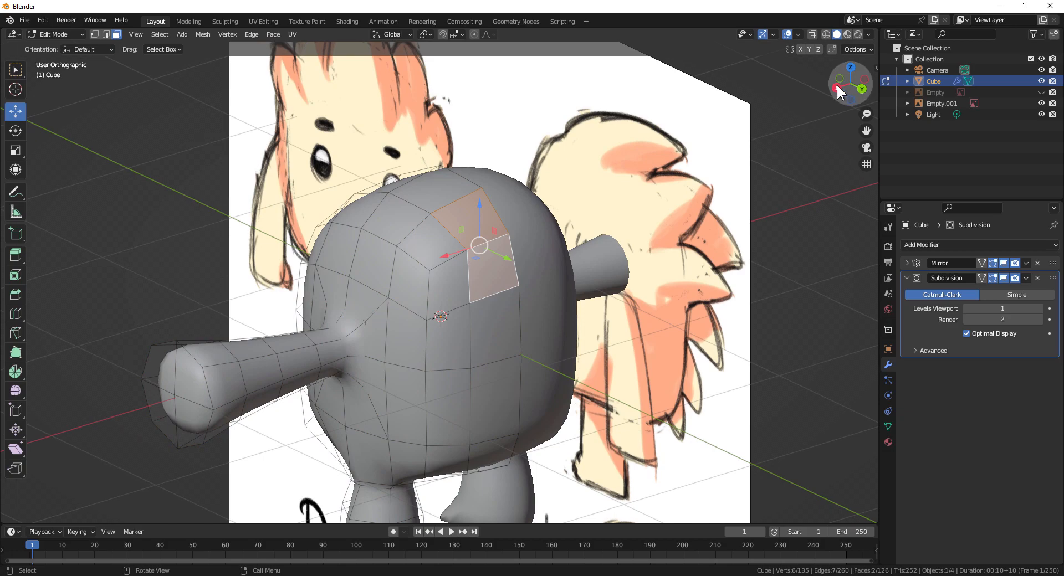
left_click(838, 88)
key("e")
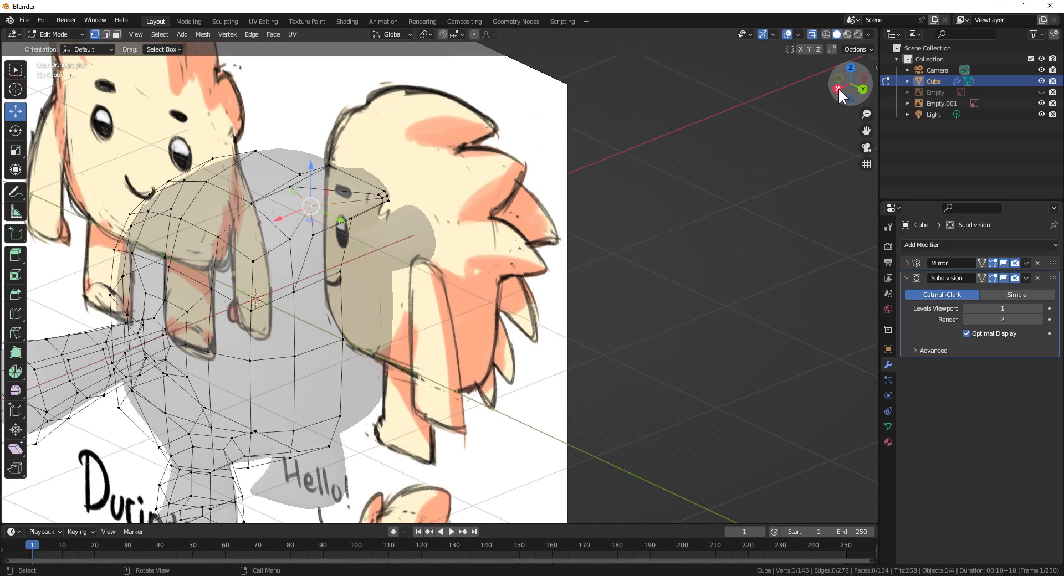
Step: Apply Shade Smooth to the spike faces and, in front view, move the tip of the spike above the arm inward
right_click(630, 391)
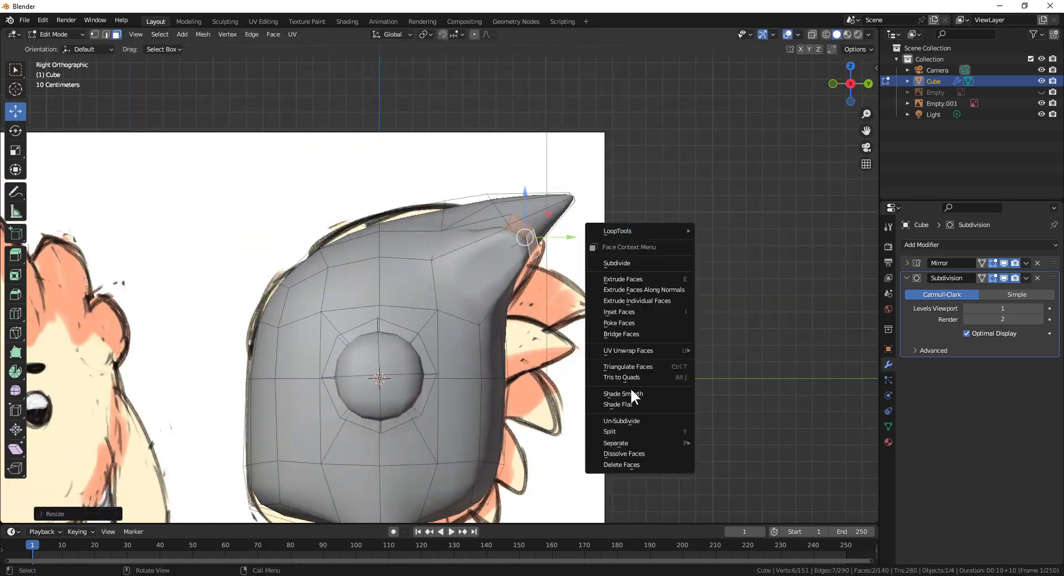
left_click(623, 393)
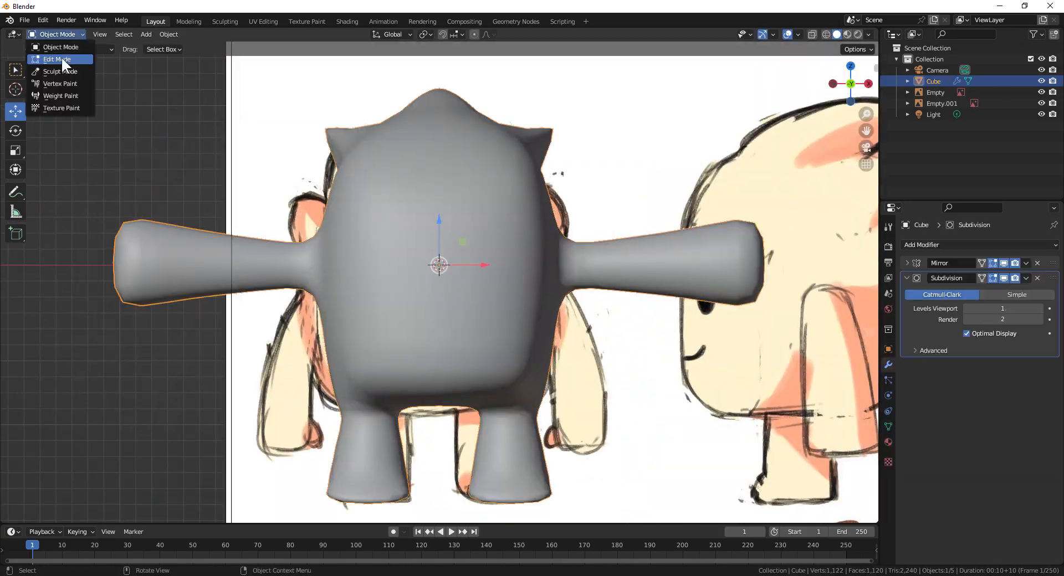
left_click(57, 59)
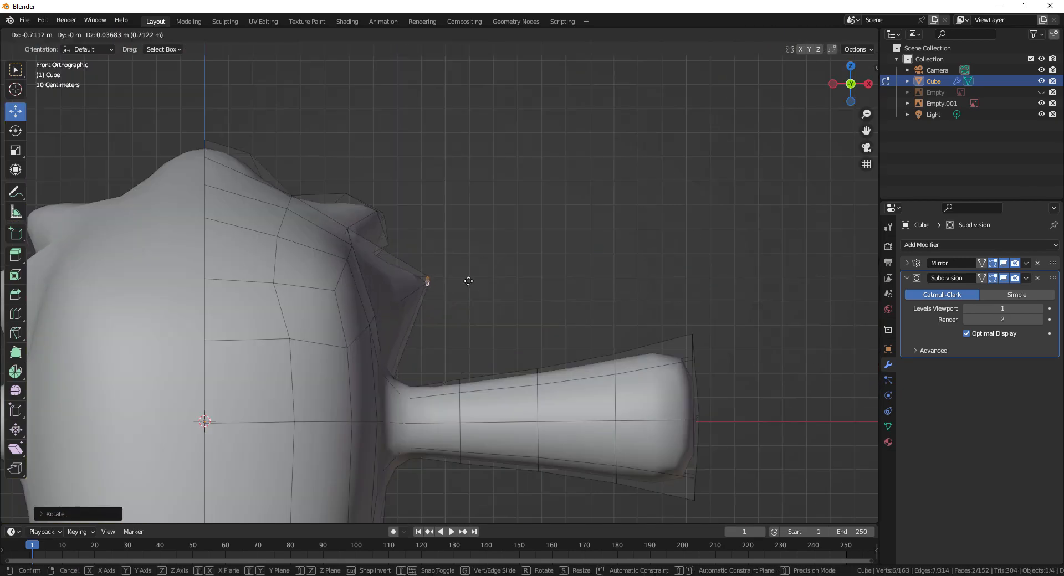
right_click(668, 180)
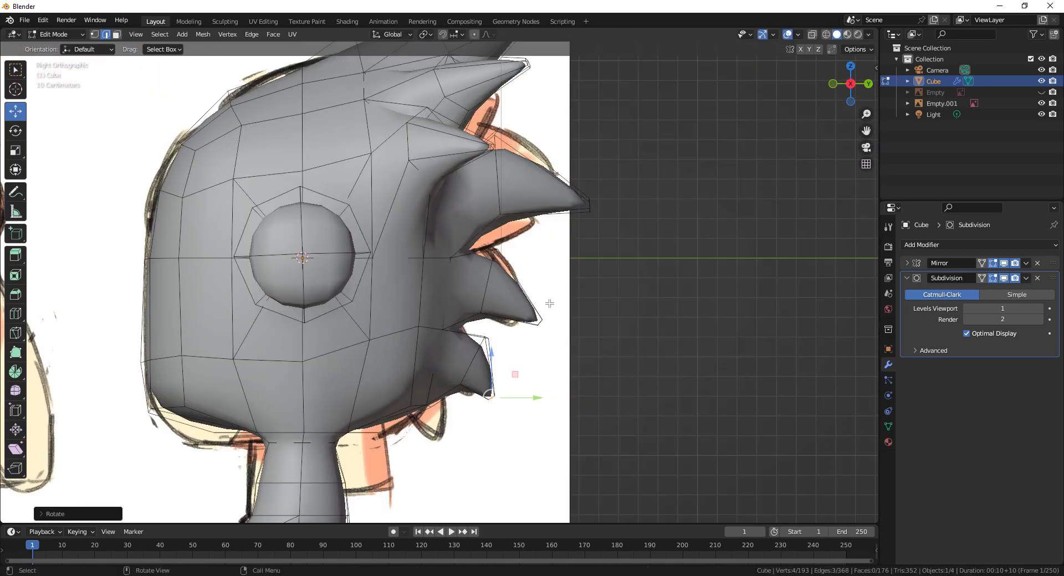
Step: Scale the tip of the lowest back spike along Z and select the arm's vertices over the front reference
key("s")
key("z")
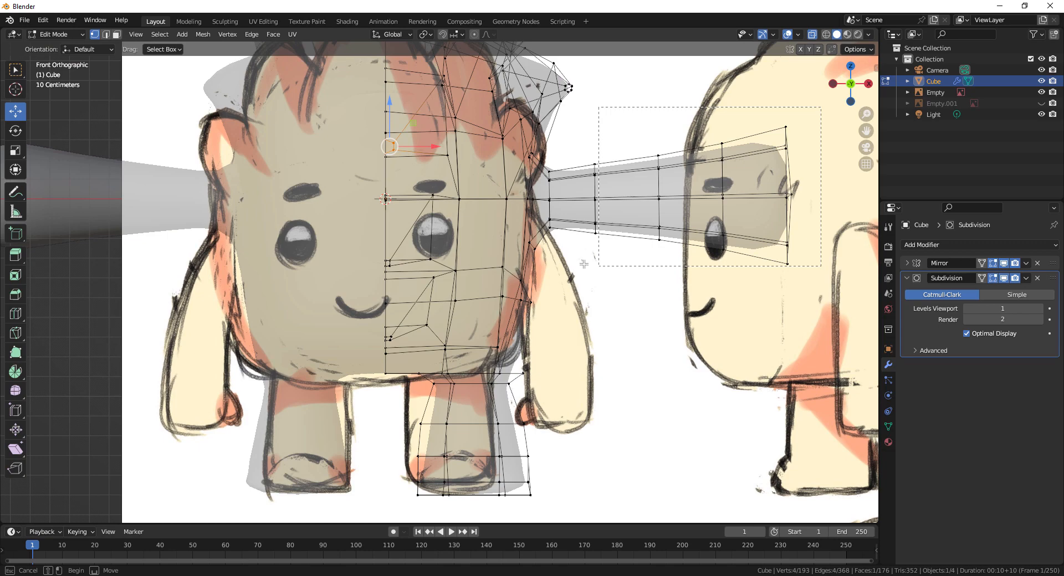
left_click_drag(845, 308, 547, 122)
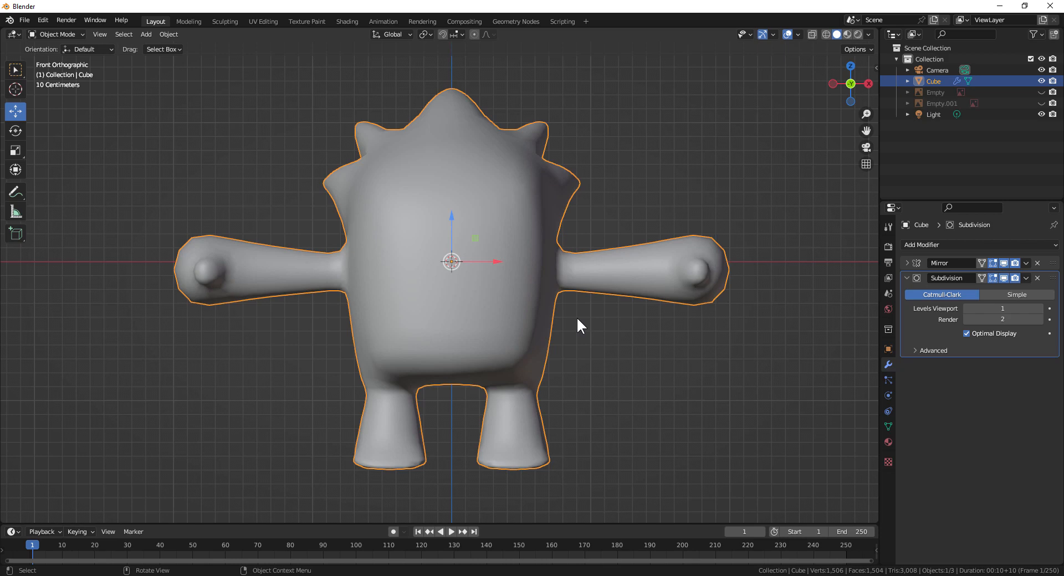
Step: Save the file as "Chara Duringan" in the day 2 folder, one level above the Duringan folder
left_click(21, 18)
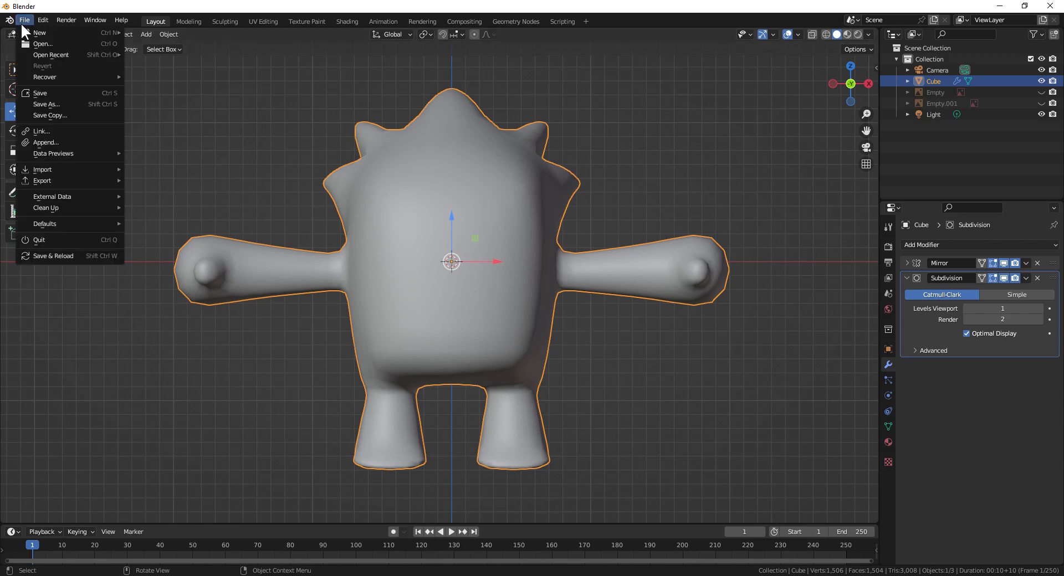
left_click(45, 93)
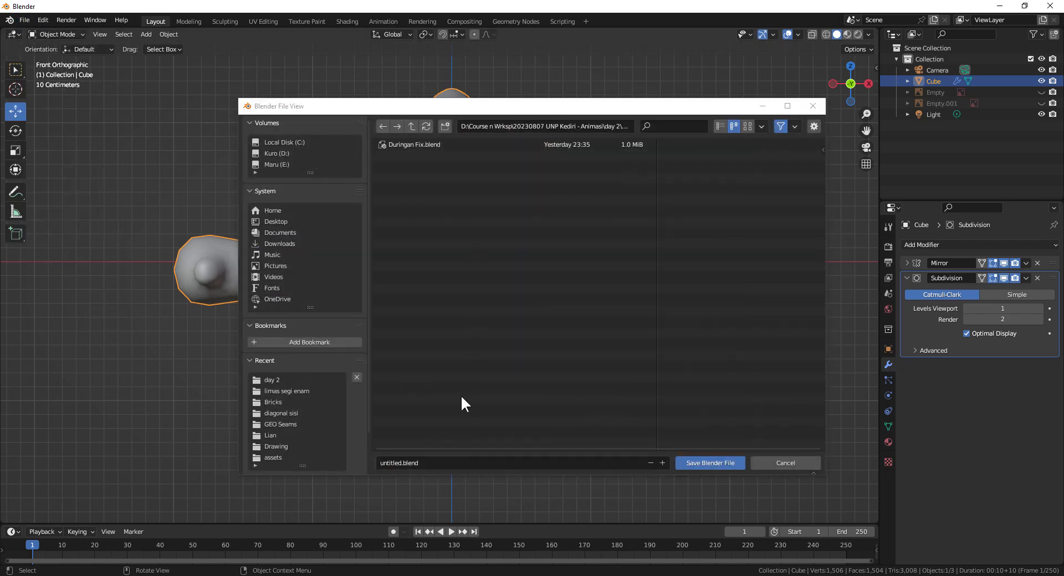
left_click(411, 127)
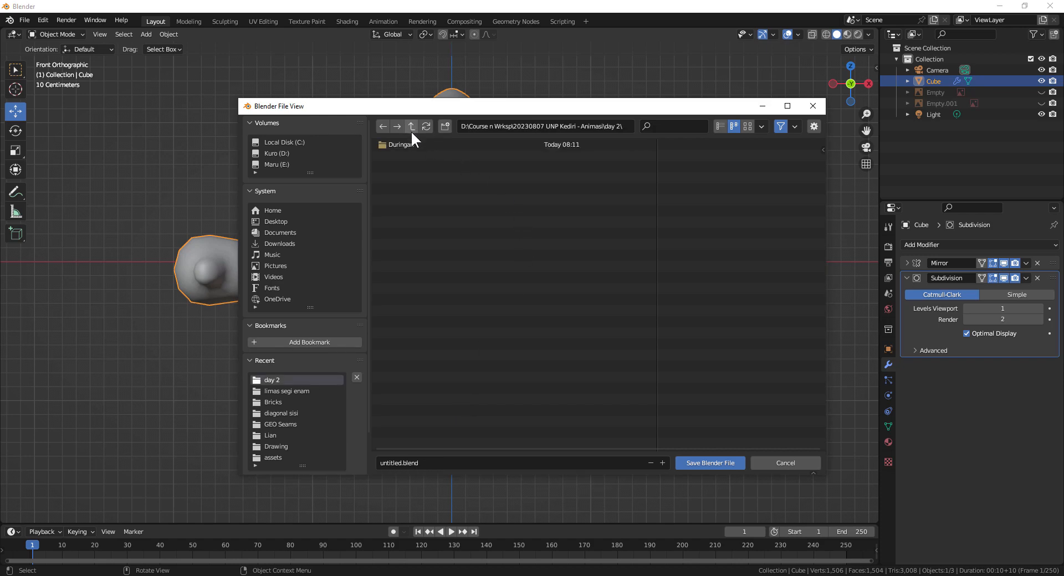
left_click(455, 463)
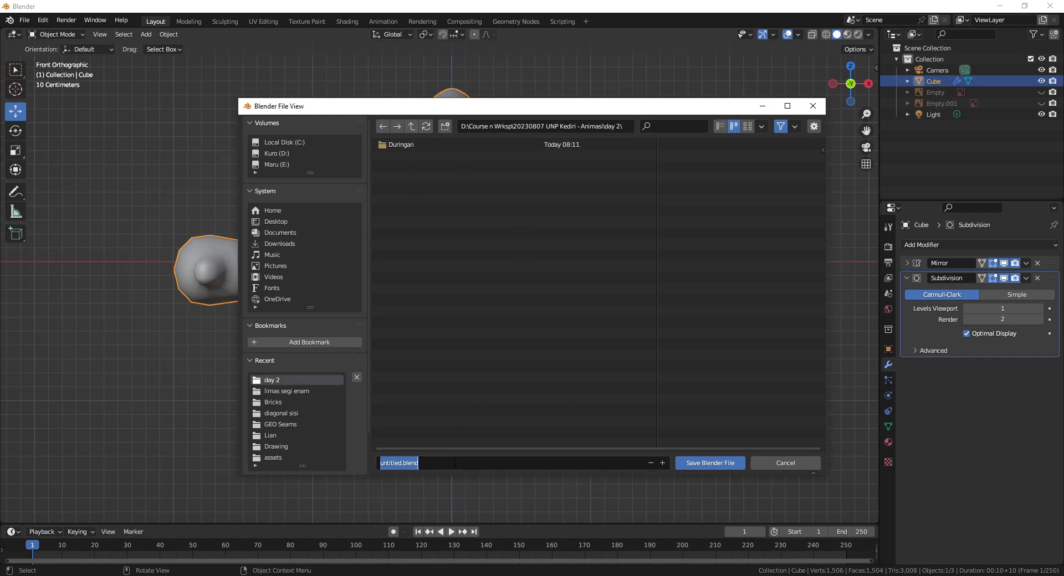
type("Chara Duringan")
key("Return")
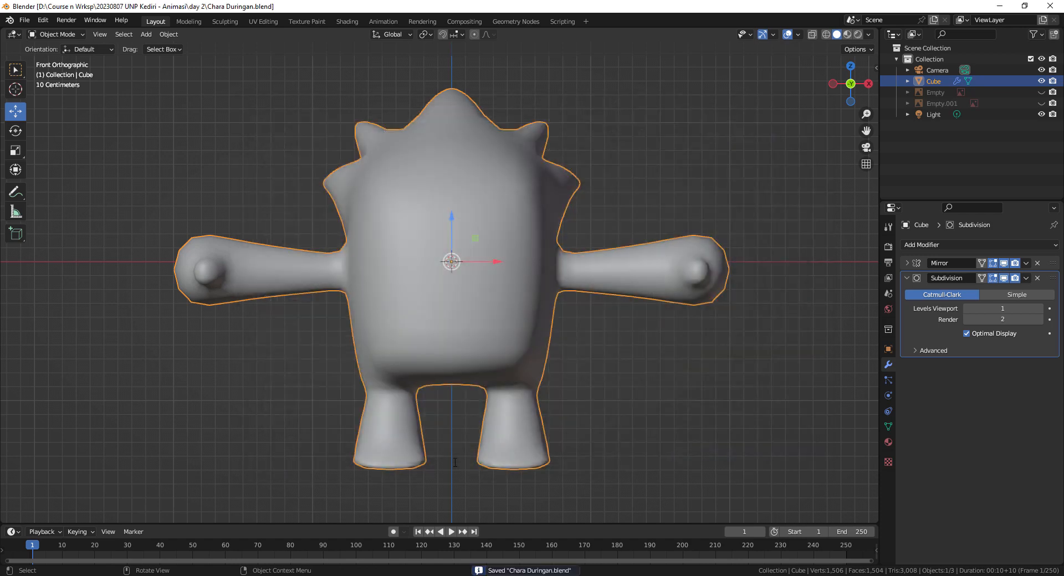